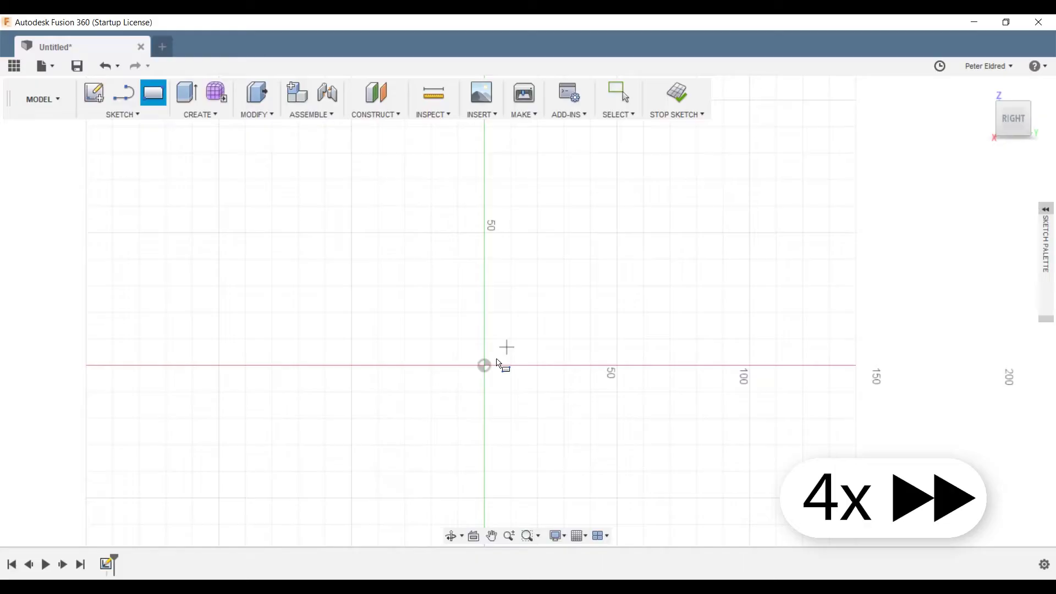
# Draw the plate outline as a rectangle 45 mm wide and 14 mm high, starting from the origin
pyautogui.write('14')
pyautogui.press('Tab')
pyautogui.write('45')
pyautogui.press('Return')
pyautogui.press('Escape')
pyautogui.scroll(5, 544, 385)
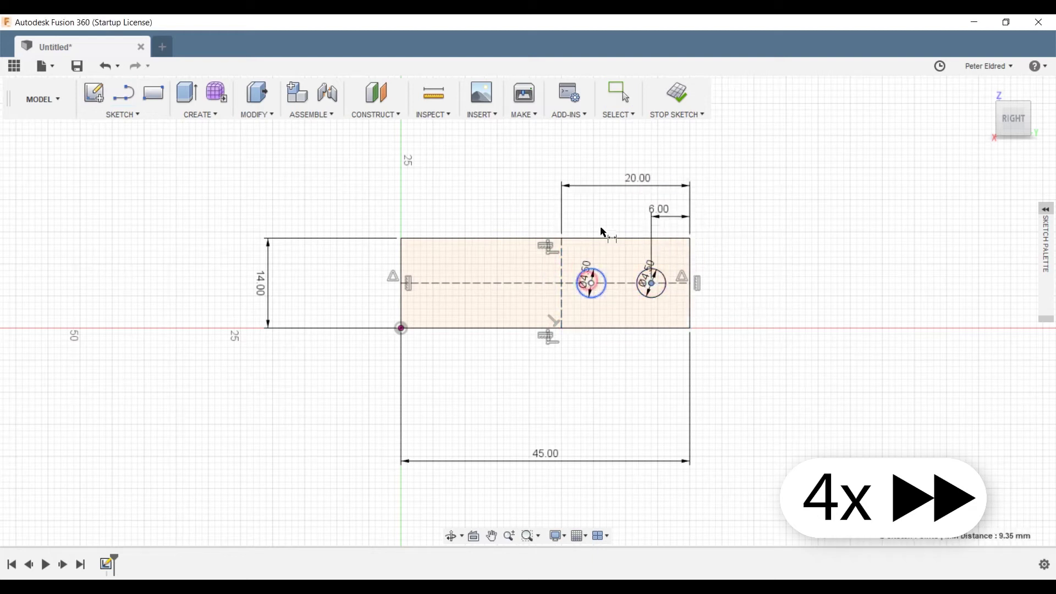
# Extrude the plate profile 5 mm, excluding the two circles so they form through holes
pyautogui.click(186, 95)
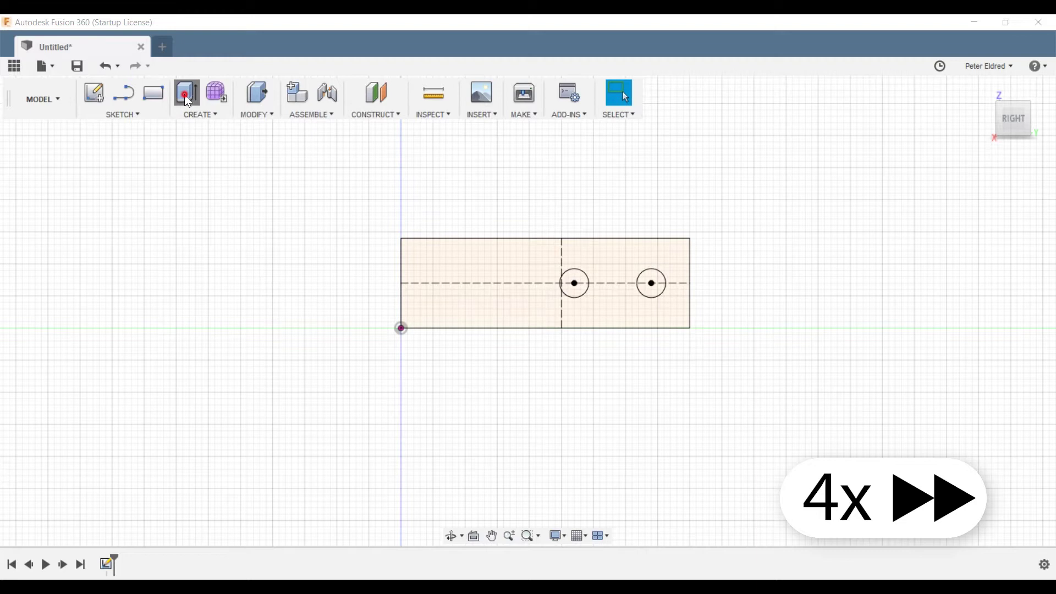
pyautogui.click(504, 269)
pyautogui.write('5')
pyautogui.press('Return')
# Start a sketch on the plate's front face and draw an 8 mm diameter circle near the end without holes
pyautogui.keyDown('shift'); pyautogui.moveTo(418, 380); pyautogui.dragTo(498, 455, button='middle'); pyautogui.keyUp('shift')
pyautogui.moveTo(626, 362); pyautogui.dragTo(638, 456, button='middle')
pyautogui.scroll(-1, 638, 457)
pyautogui.scroll(4, 641, 457)
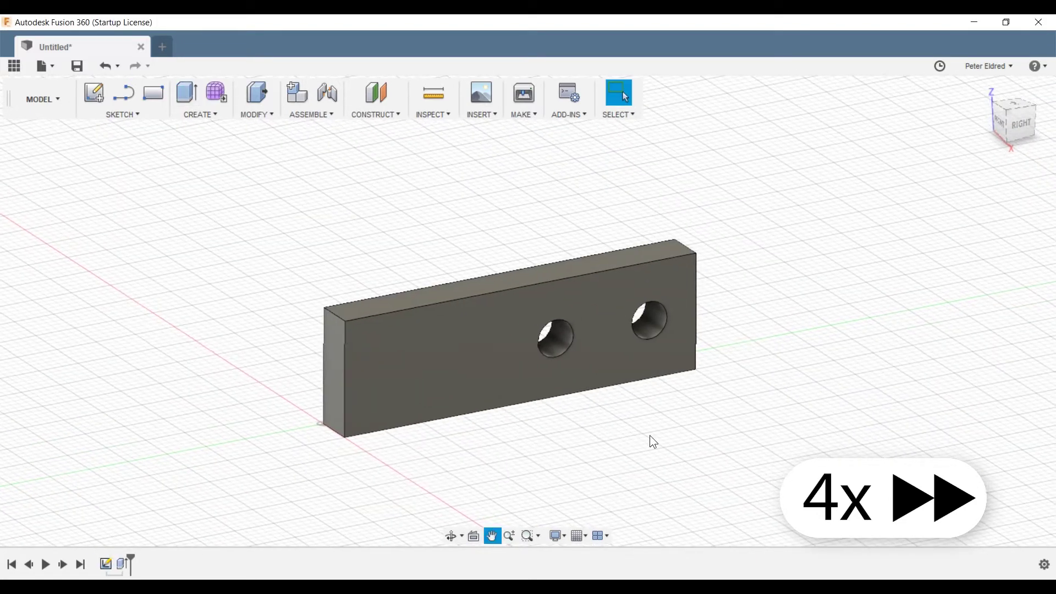
pyautogui.click(452, 406)
pyautogui.click(93, 92)
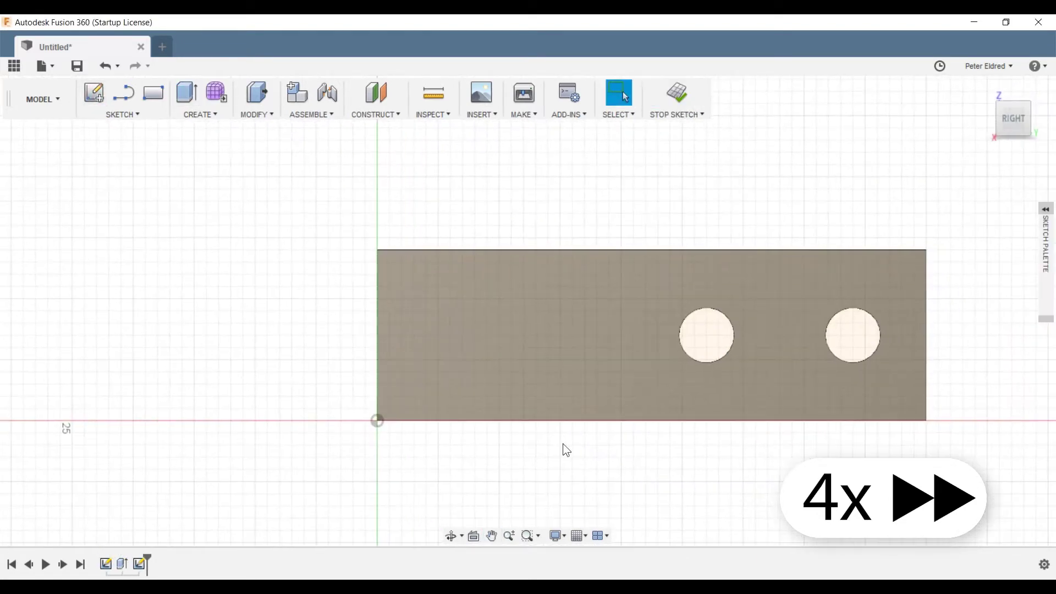
pyautogui.write('8.657')
pyautogui.press('Return')
# Position the circle's centre 7 mm from the plate's short edge and 5 mm above its lower edge
pyautogui.click(466, 183)
pyautogui.write('7')
pyautogui.press('Return')
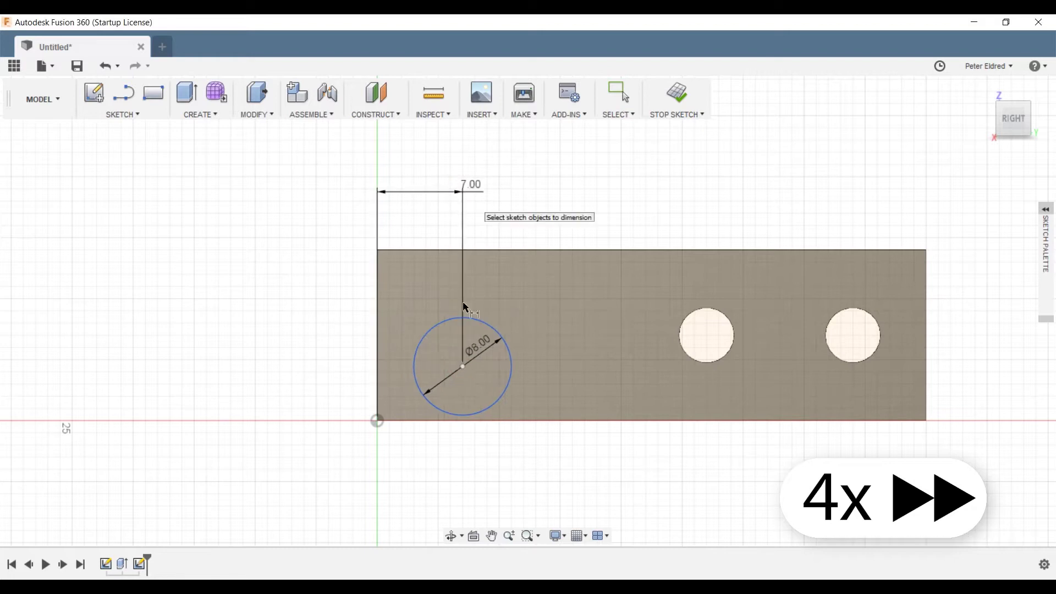
pyautogui.click(289, 389)
pyautogui.write('5')
pyautogui.press('Return')
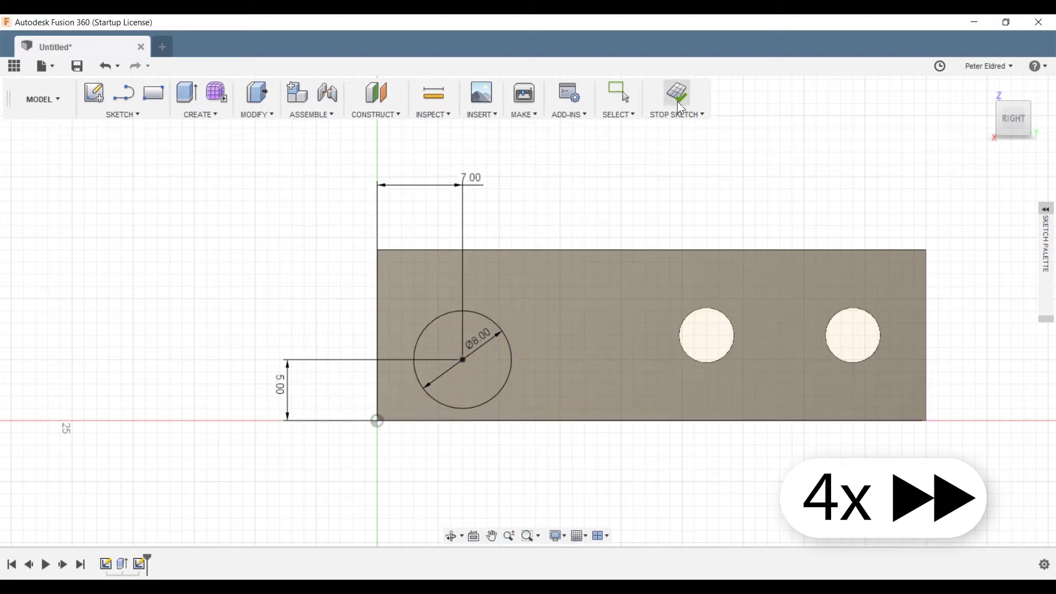
# Finish the sketch and extrude the 8 mm circle 18 mm to form a pin
pyautogui.click(676, 102)
pyautogui.keyDown('shift'); pyautogui.moveTo(248, 380); pyautogui.dragTo(325, 404, button='middle'); pyautogui.keyUp('shift')
pyautogui.click(484, 380)
pyautogui.click(197, 101)
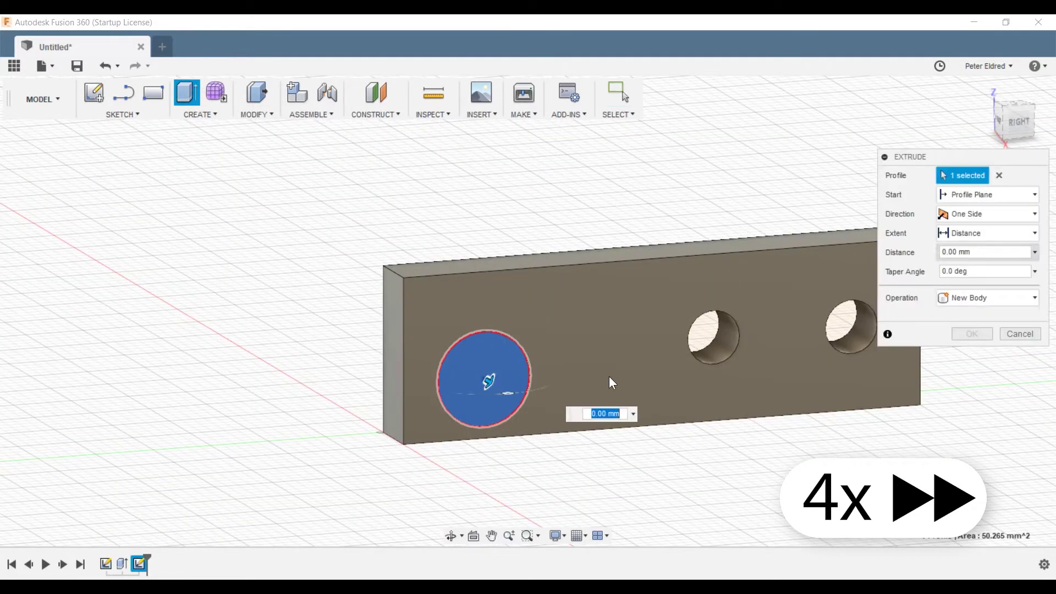
pyautogui.write('18')
pyautogui.press('Return')
# Start a sketch on the pin's end face, project the pin's circular edge and view the sketch straight on
pyautogui.scroll(-2, 633, 379)
pyautogui.moveTo(649, 381)
pyautogui.keyDown('shift'); pyautogui.mouseDown(button='middle')
pyautogui.moveTo(691, 398)
pyautogui.moveTo(635, 451)
pyautogui.moveTo(556, 398)
pyautogui.moveTo(558, 386)
pyautogui.mouseUp(button='middle'); pyautogui.keyUp('shift')
pyautogui.click(94, 94)
pyautogui.click(356, 404)
pyautogui.scroll(3, 582, 345)
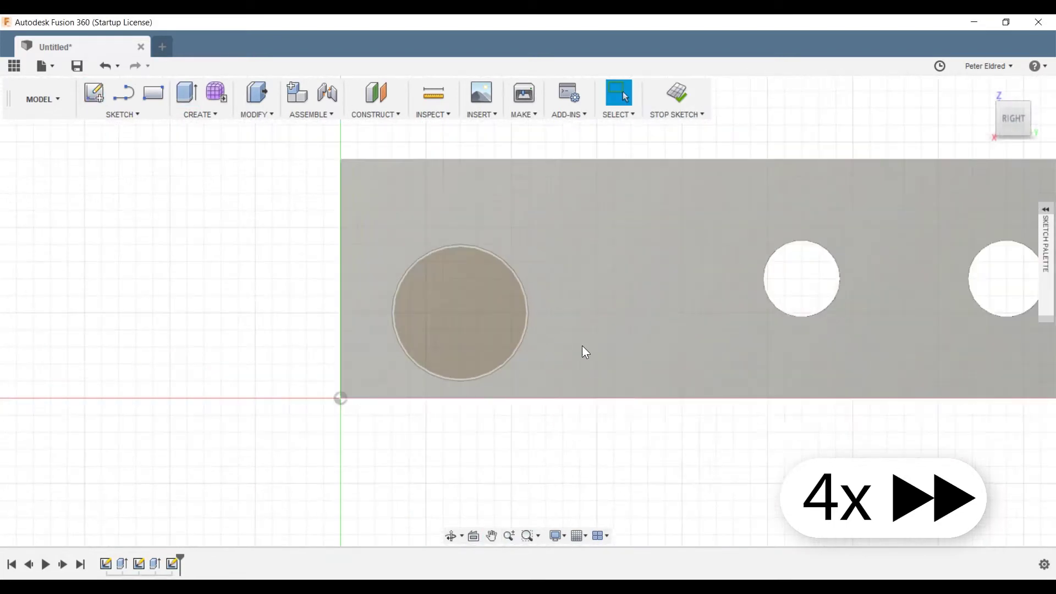
pyautogui.keyDown('shift'); pyautogui.moveTo(582, 345); pyautogui.dragTo(642, 458, button='middle'); pyautogui.keyUp('shift')
pyautogui.press('p')
pyautogui.click(594, 325)
pyautogui.click(983, 237)
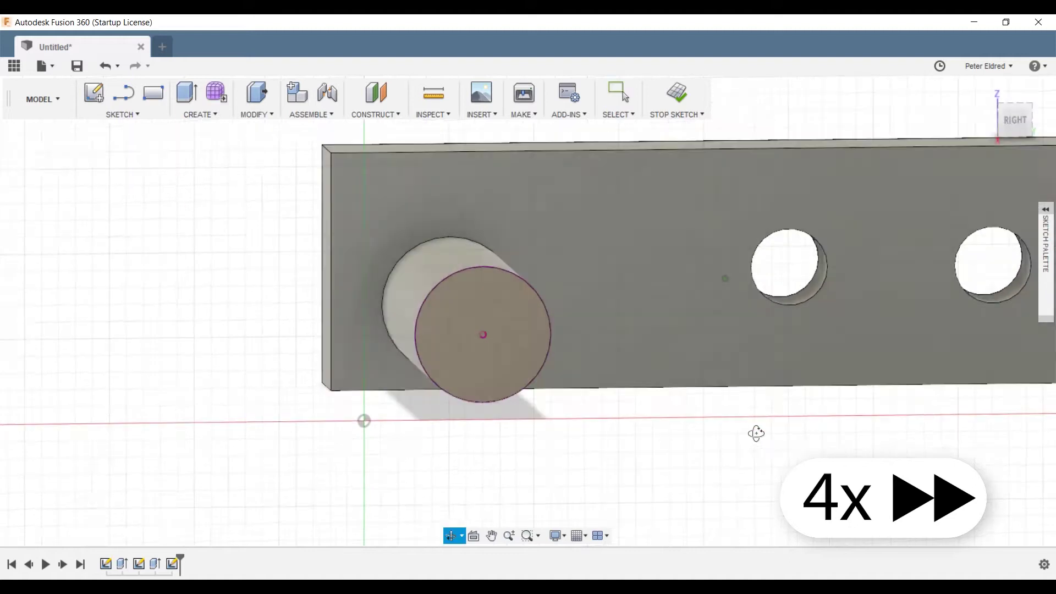
pyautogui.click(1001, 128)
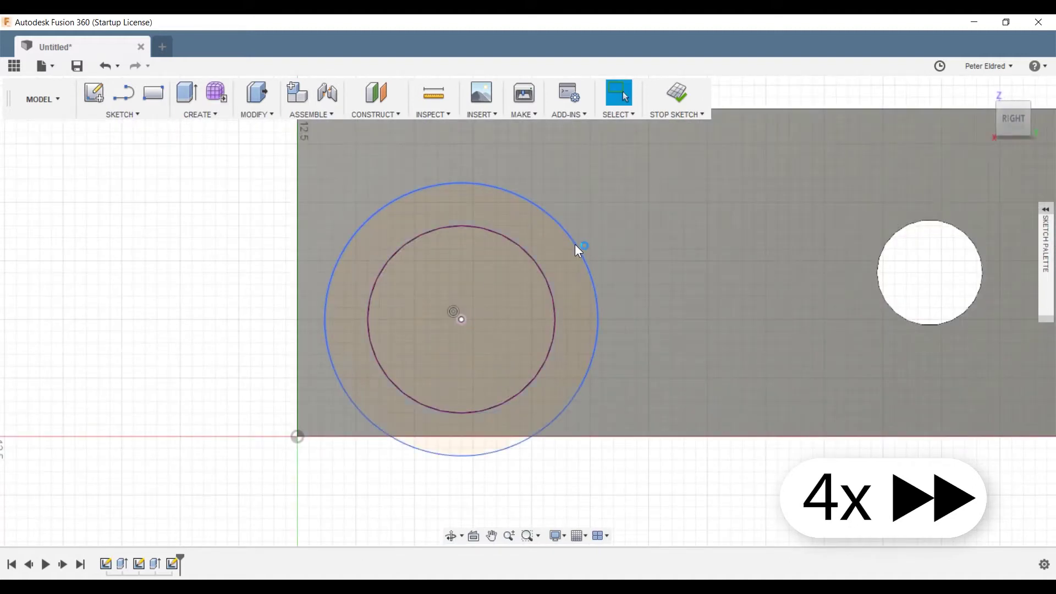
# Dimension the clearance circle 0.2 mm outside the projected pin edge and draw a concentric circle 13 mm in diameter
pyautogui.click(608, 230)
pyautogui.write('0.2')
pyautogui.press('Return')
pyautogui.press('c')
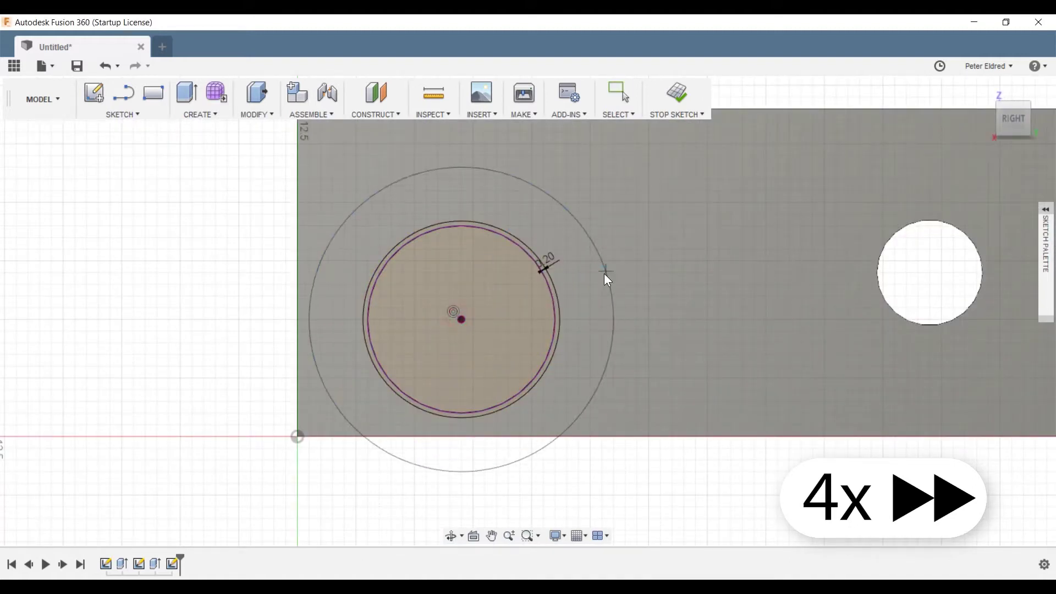
pyautogui.click(604, 271)
pyautogui.click(616, 332)
pyautogui.press('Escape')
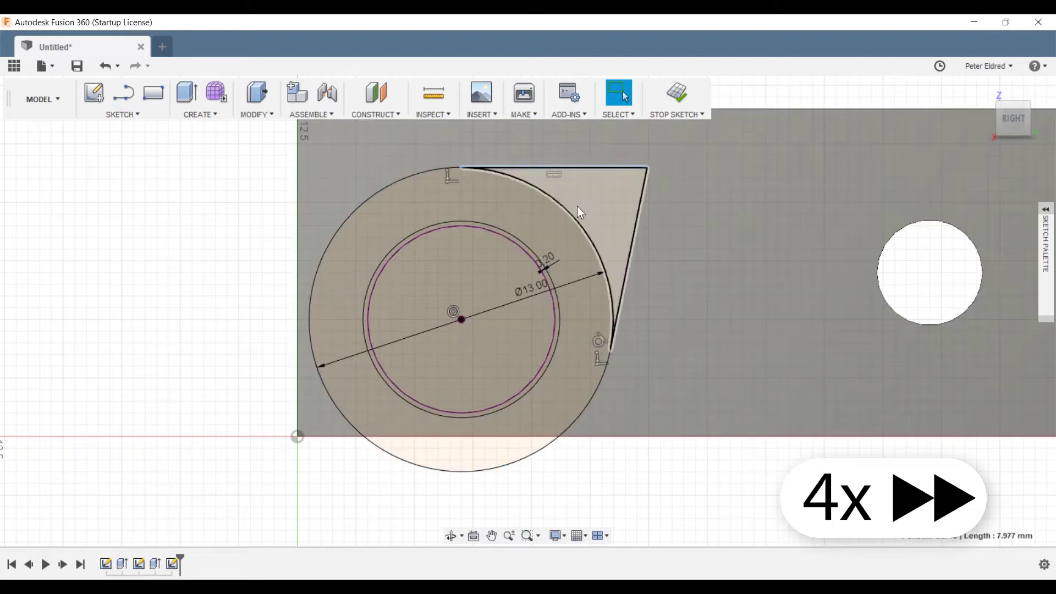
# Make the upper horizontal line tangent to the 13 mm circle and the corner's two lines perpendicular to each other
pyautogui.keyDown('ctrl'); pyautogui.click(576, 219); pyautogui.keyUp('ctrl')
pyautogui.rightClick(576, 217)
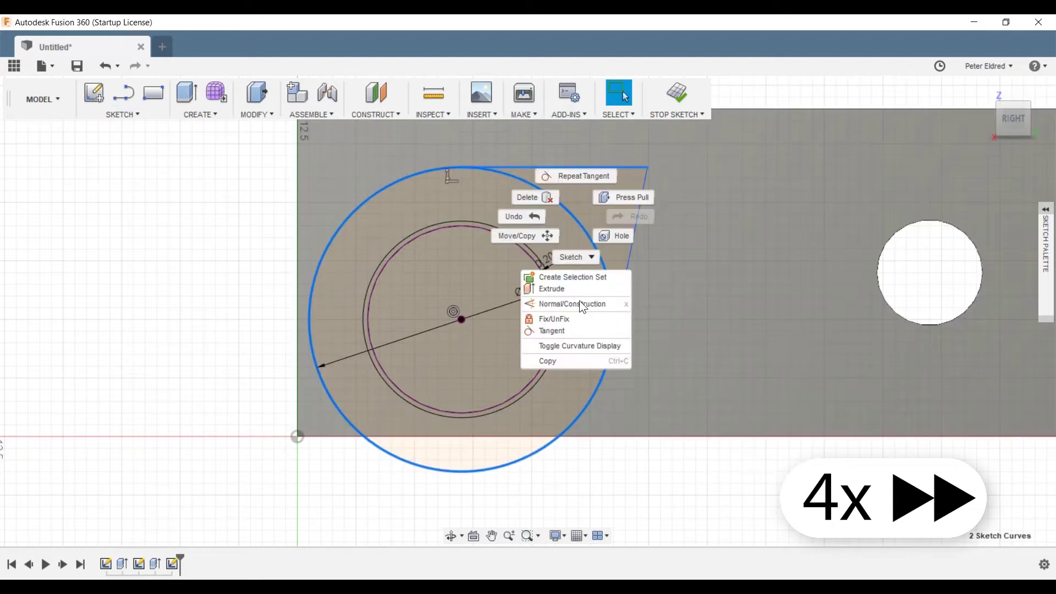
pyautogui.click(554, 331)
pyautogui.click(634, 168)
pyautogui.keyDown('ctrl'); pyautogui.click(641, 196); pyautogui.keyUp('ctrl')
pyautogui.rightClick(641, 196)
pyautogui.click(629, 355)
pyautogui.click(632, 358)
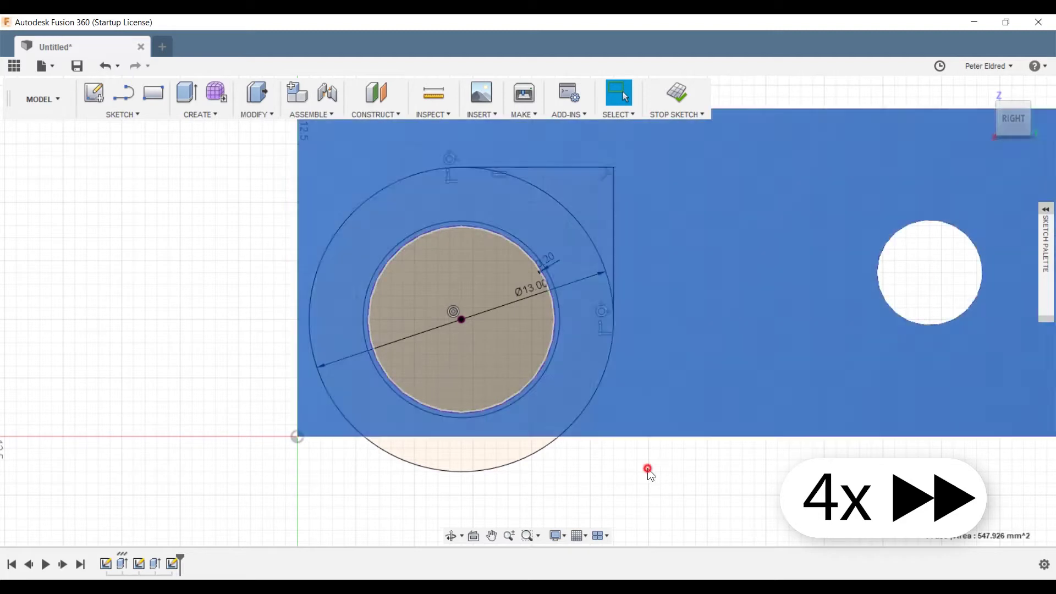
# Draw a three-line leg outline running down from one side of the 13 mm circle, across, and back up to its opposite side
pyautogui.scroll(-2, 623, 418)
pyautogui.press('l')
pyautogui.click(593, 285)
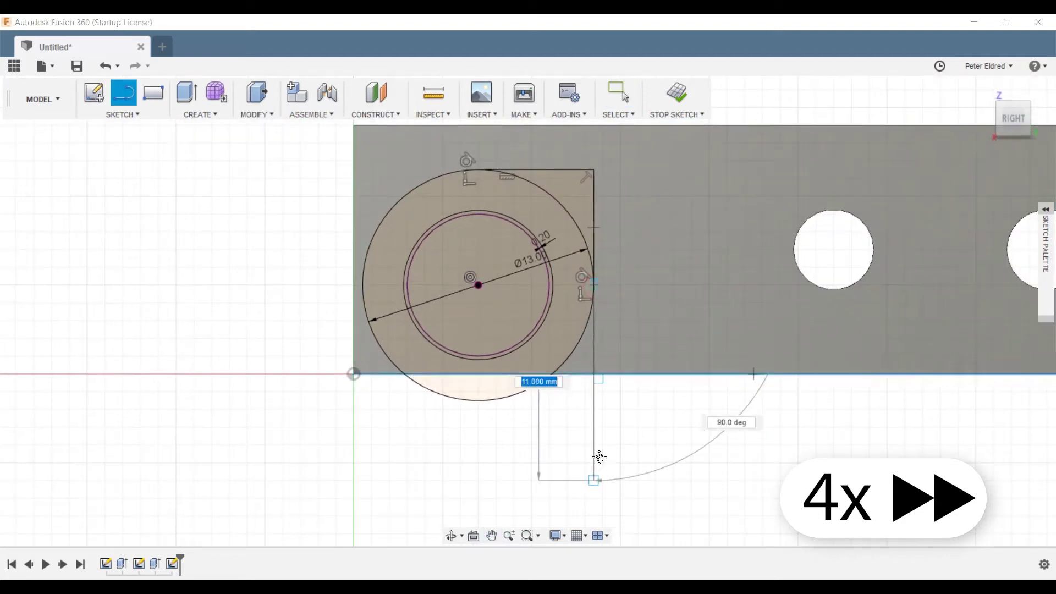
pyautogui.moveTo(598, 456); pyautogui.dragTo(587, 322, button='middle')
pyautogui.click(582, 453)
pyautogui.click(353, 453)
pyautogui.click(351, 152)
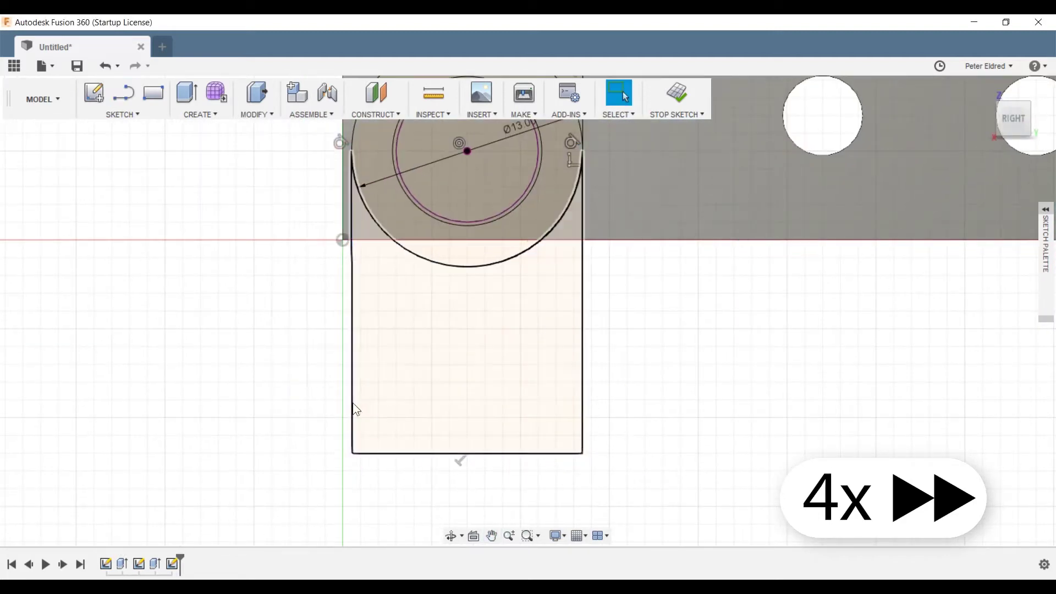
# Set the leg's side line to 20 mm and make its other side line perpendicular to the bottom line
pyautogui.press('d')
pyautogui.click(582, 346)
pyautogui.click(670, 349)
pyautogui.write('20')
pyautogui.press('Return')
pyautogui.press('Escape')
pyautogui.click(353, 461)
pyautogui.rightClick(383, 508)
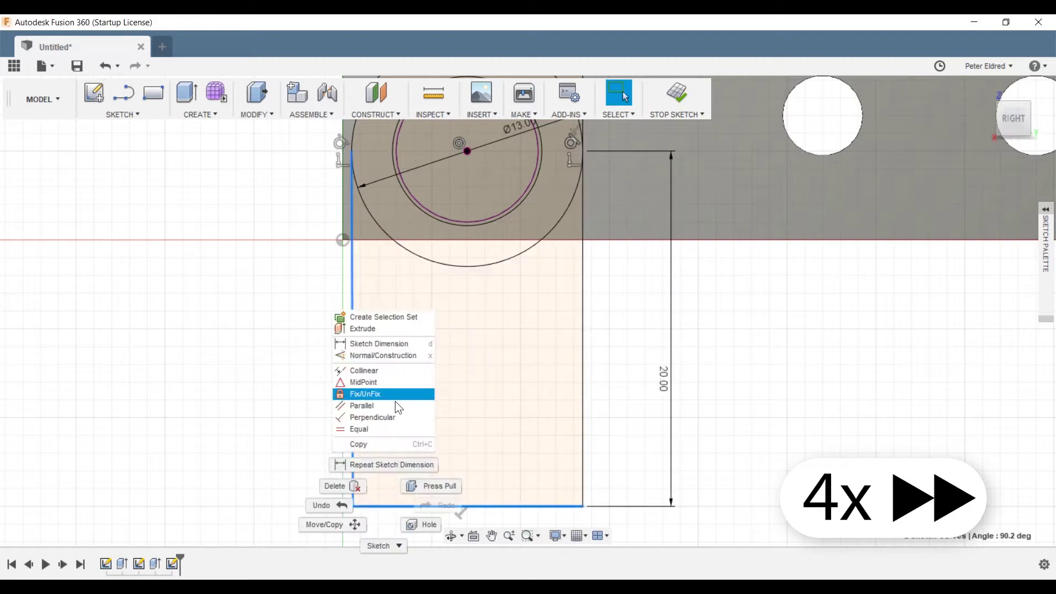
pyautogui.click(784, 370)
# Set up an extrusion of the ring and square-corner profiles around the pin, starting from a plane offset 0.2 mm
pyautogui.scroll(-3, 625, 422)
pyautogui.keyDown('shift'); pyautogui.moveTo(255, 350); pyautogui.dragTo(249, 363, button='middle'); pyautogui.keyUp('shift')
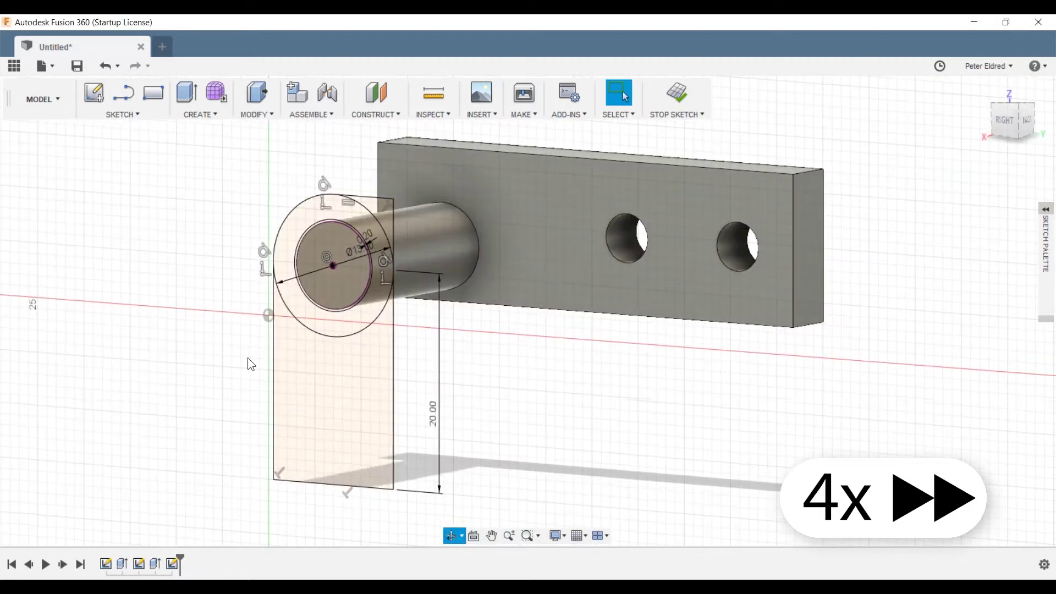
pyautogui.click(186, 93)
pyautogui.click(379, 209)
pyautogui.click(378, 234)
pyautogui.click(973, 195)
pyautogui.click(973, 230)
pyautogui.click(984, 213)
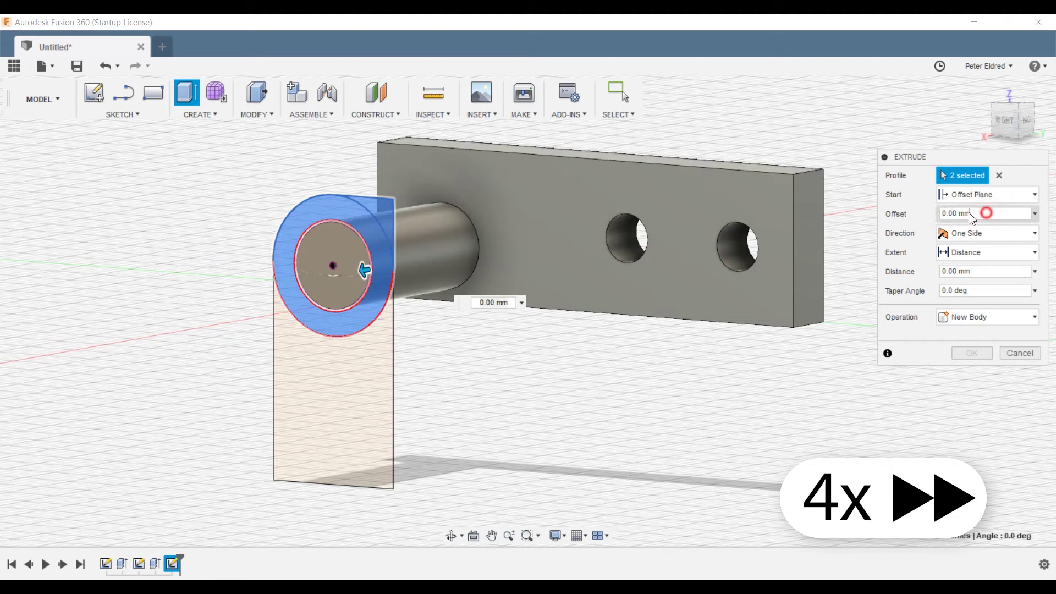
pyautogui.write('0.2')
# Extrude the ring and corner profiles up to the plate's front face as a new body, forming a sleeve around the pin
pyautogui.click(985, 252)
pyautogui.click(973, 286)
pyautogui.click(516, 226)
pyautogui.click(964, 310)
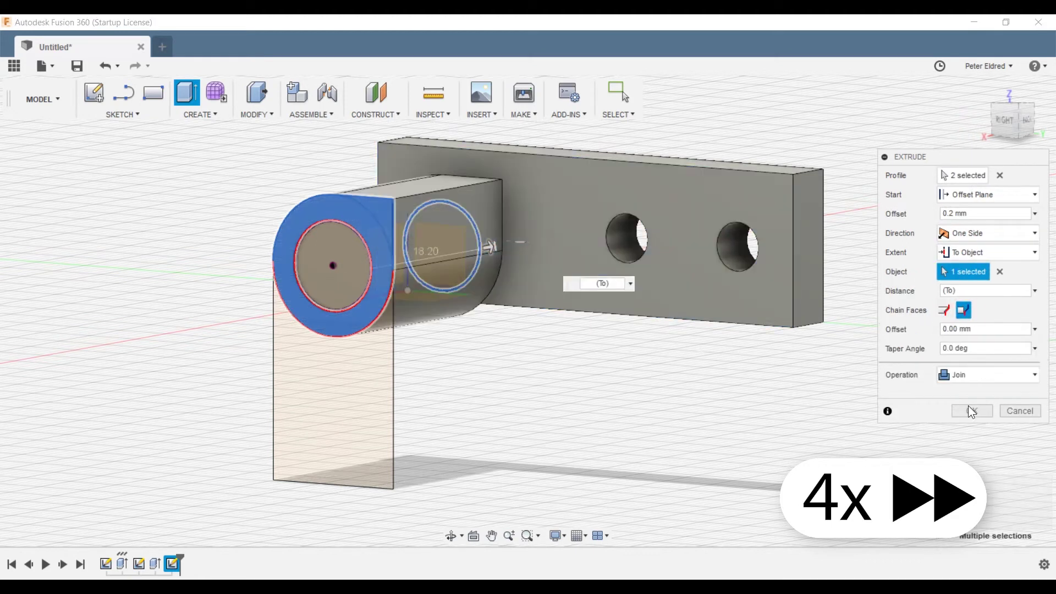
pyautogui.click(974, 375)
pyautogui.click(966, 442)
pyautogui.press('Return')
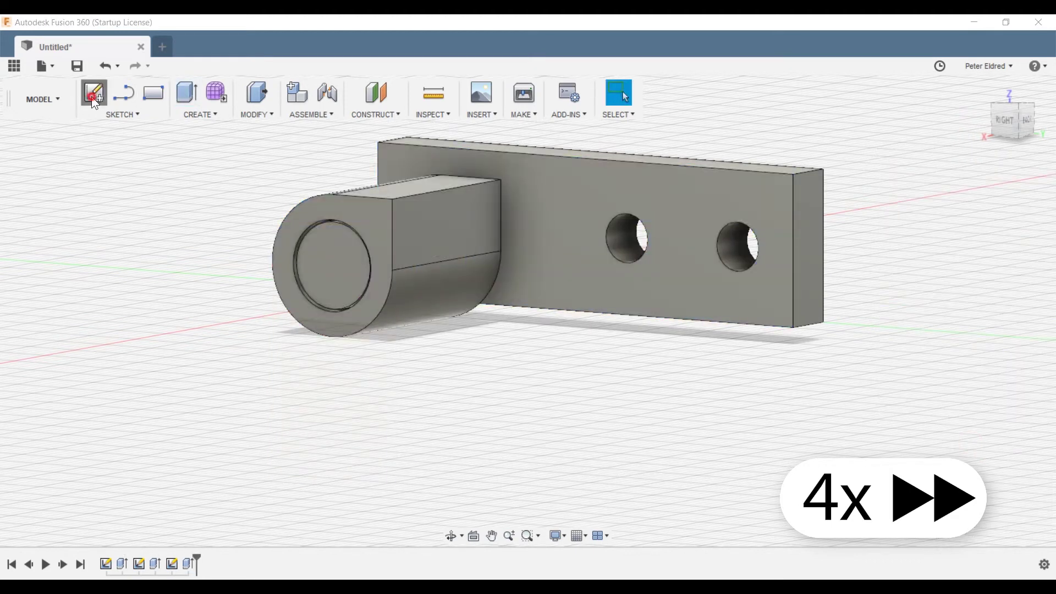
# On the plate's front face, sketch a thin rectangle along the upper edge above the sleeve and an adjoining taller rectangle 4 mm wide
pyautogui.click(94, 95)
pyautogui.click(559, 220)
pyautogui.press('r')
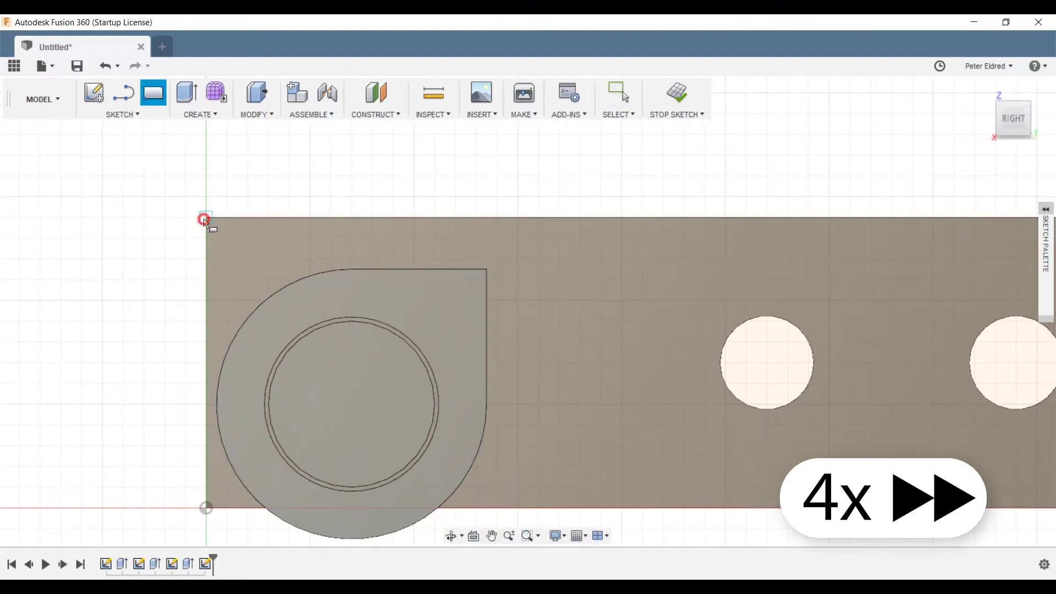
pyautogui.click(206, 218)
pyautogui.click(549, 260)
pyautogui.click(549, 217)
pyautogui.click(614, 467)
pyautogui.press('Escape')
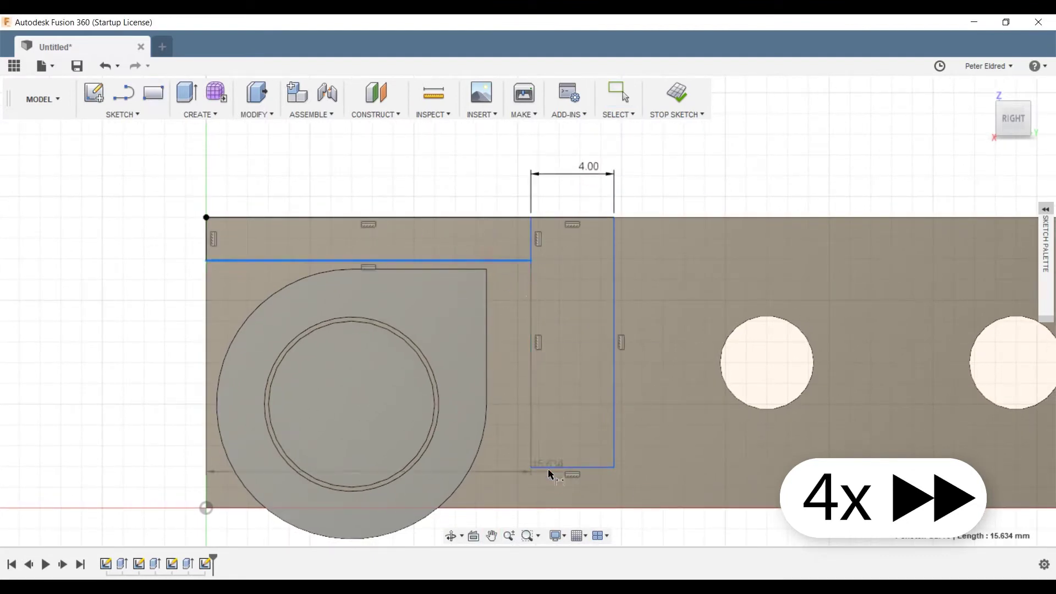
pyautogui.press('Escape')
# Raise the thin rectangle's lower edge slightly and dimension the taller rectangle's bottom 5 mm below it
pyautogui.moveTo(516, 260); pyautogui.dragTo(516, 256)
pyautogui.press('d')
pyautogui.click(515, 256)
pyautogui.click(572, 467)
pyautogui.click(642, 339)
pyautogui.write('5')
pyautogui.press('Return')
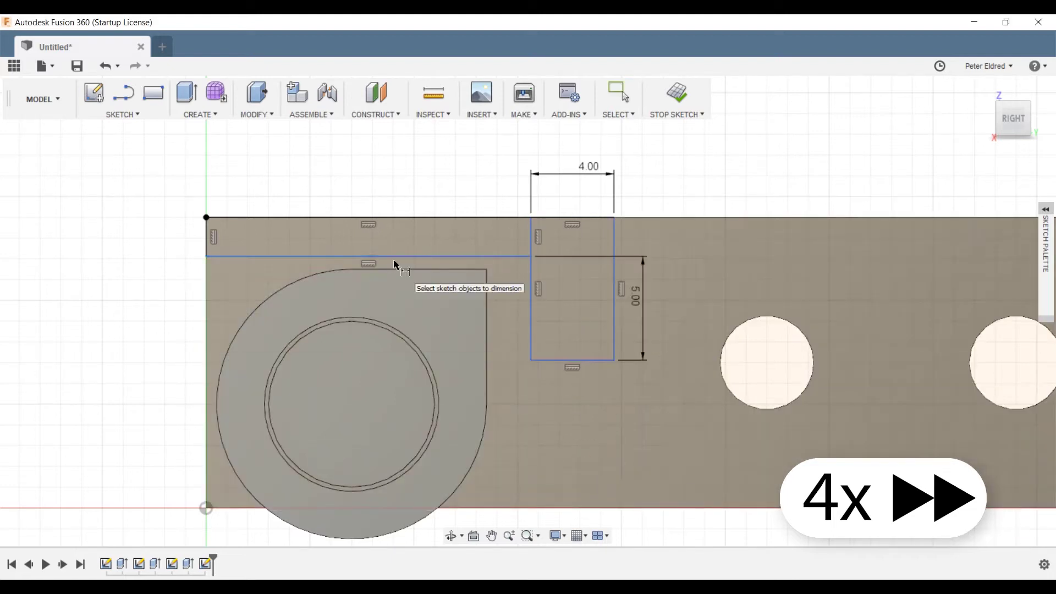
# Set a 0.2 mm gap above the sleeve and 7 mm from its flat side to the taller rectangle's far side, then finish the sketch
pyautogui.click(422, 269)
pyautogui.click(165, 268)
pyautogui.write('0.2')
pyautogui.press('Return')
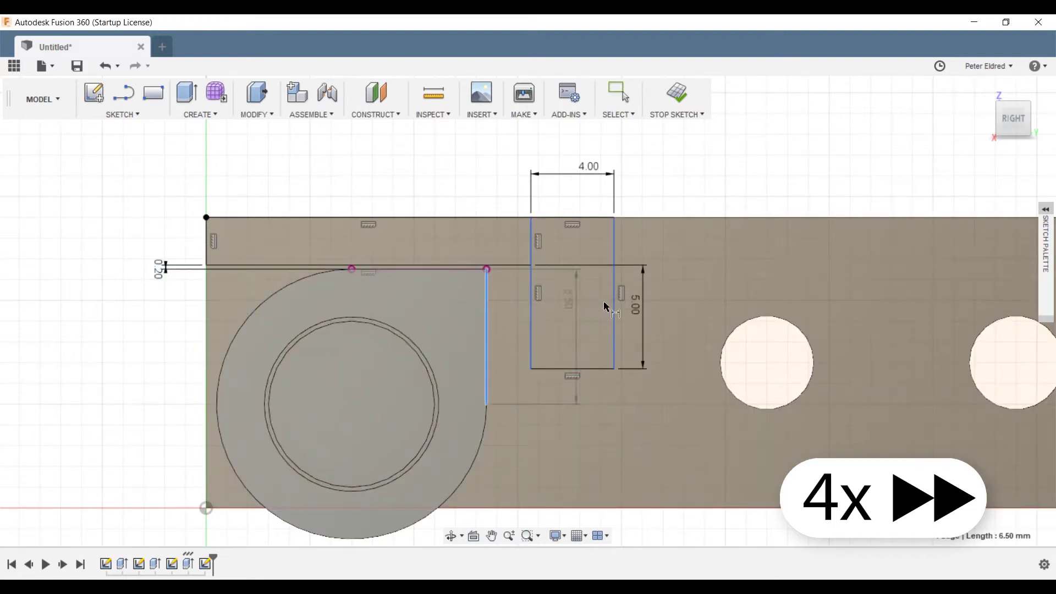
pyautogui.click(564, 448)
pyautogui.write('7')
pyautogui.press('Return')
pyautogui.click(677, 94)
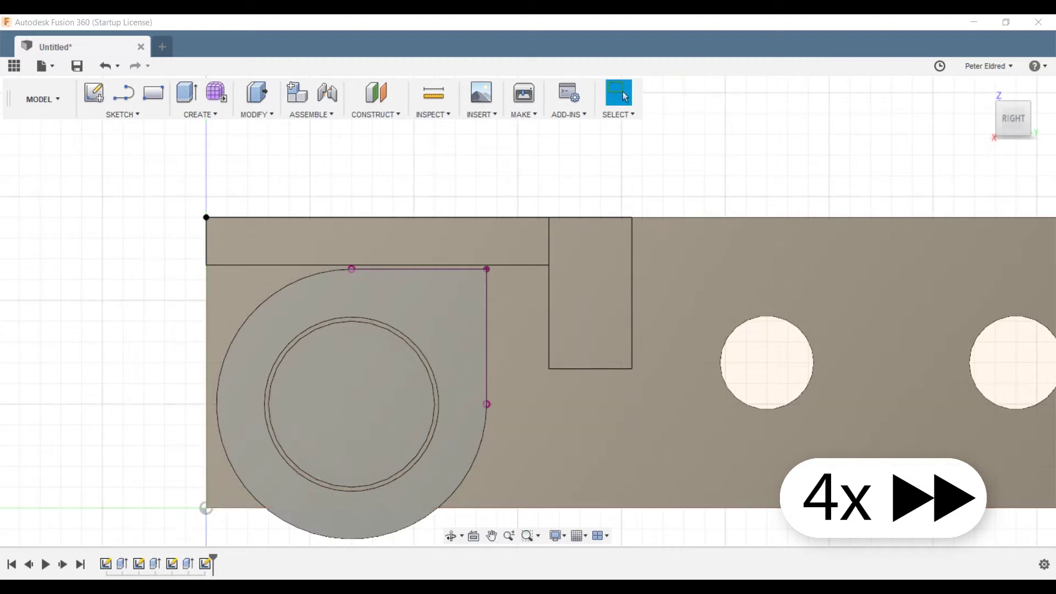
# Extrude both rectangles from the plate up to the pin's end face to form the L-shaped stop block
pyautogui.press('e')
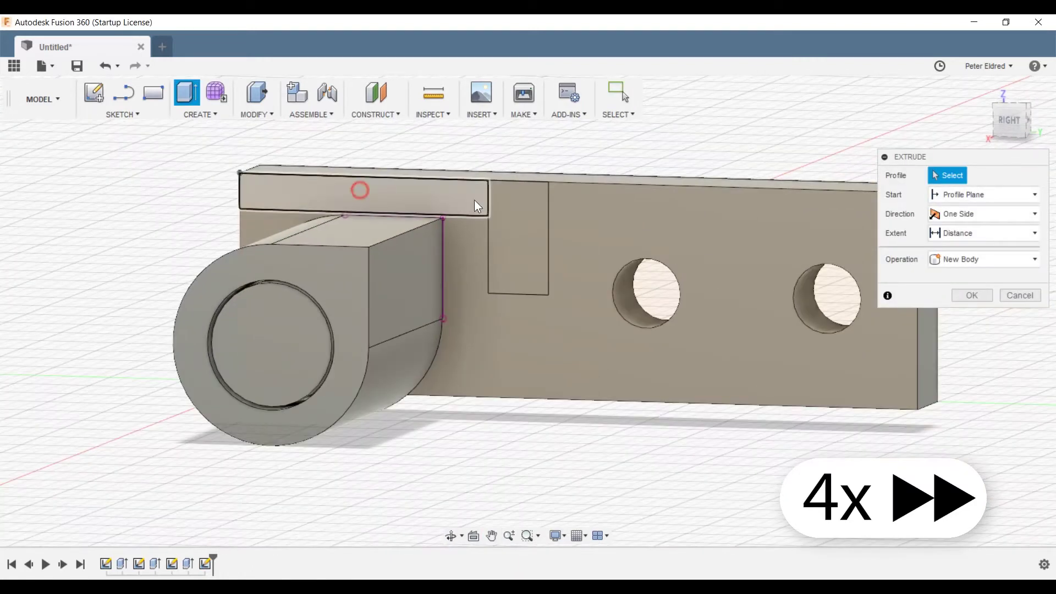
pyautogui.click(516, 226)
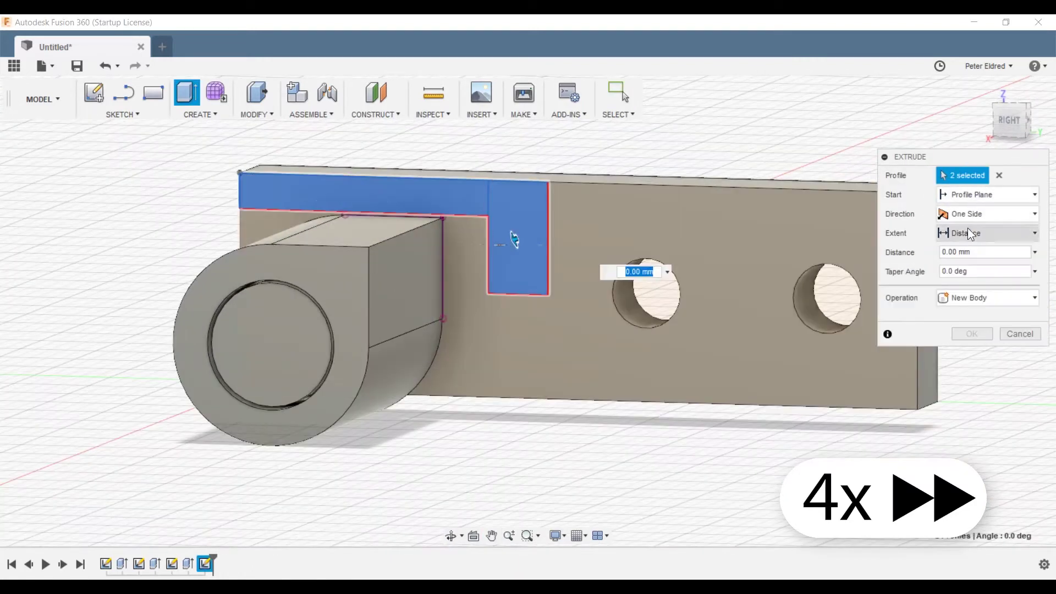
pyautogui.click(968, 232)
pyautogui.click(973, 270)
pyautogui.click(288, 339)
pyautogui.click(972, 391)
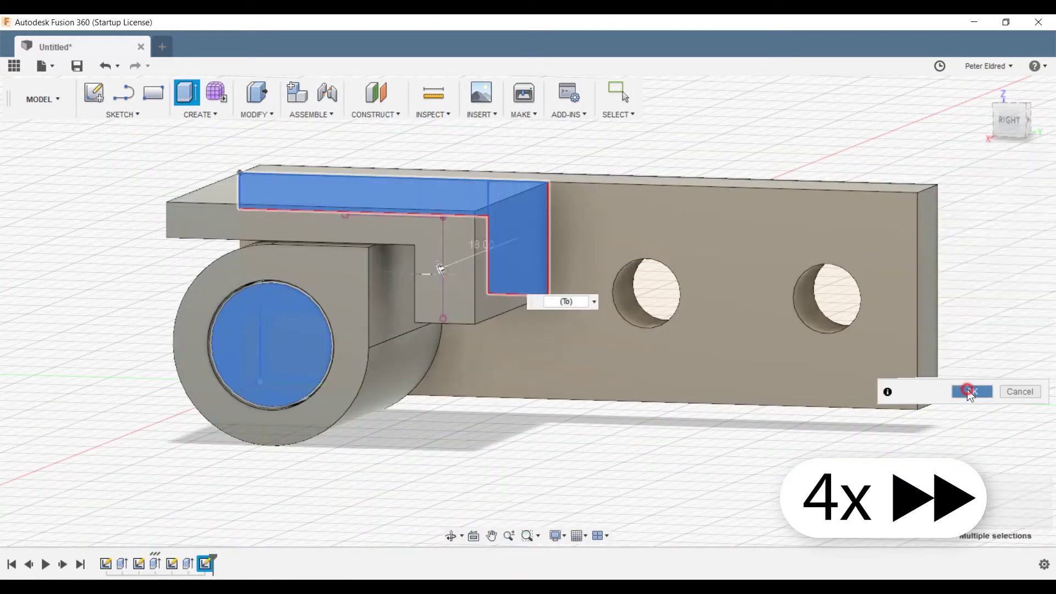
# Start another extrusion and select all five profiles of the pin-end sketch, including the leg
pyautogui.moveTo(490, 419)
pyautogui.keyDown('shift'); pyautogui.mouseDown(button='middle')
pyautogui.moveTo(455, 419)
pyautogui.moveTo(552, 429)
pyautogui.mouseUp(button='middle'); pyautogui.keyUp('shift')
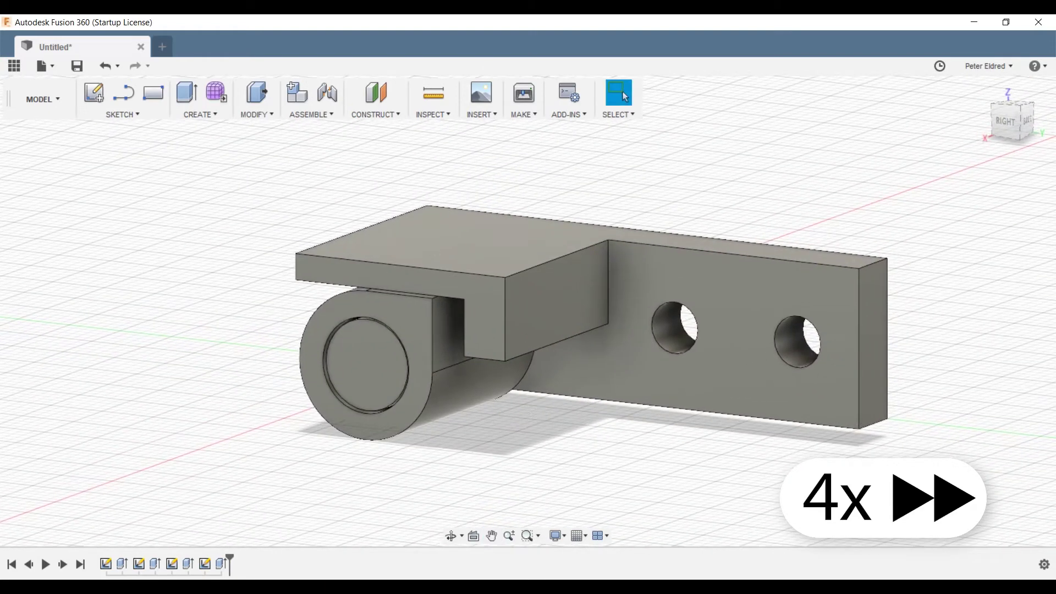
pyautogui.scroll(-2, 219, 397)
pyautogui.moveTo(219, 397); pyautogui.dragTo(273, 295, button='middle')
pyautogui.click(187, 96)
pyautogui.click(188, 94)
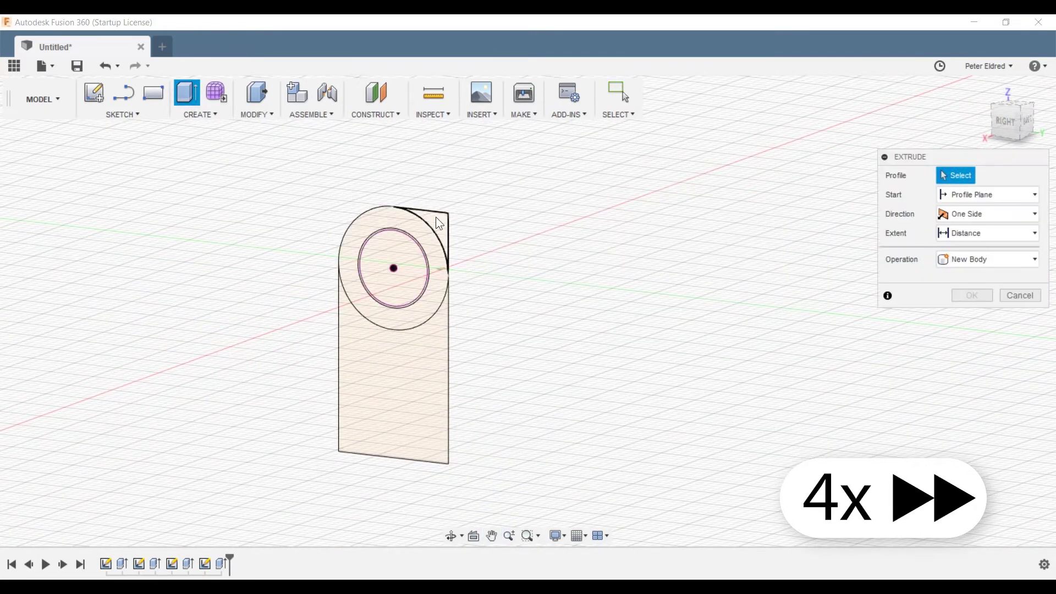
pyautogui.click(429, 223)
pyautogui.click(384, 365)
pyautogui.click(415, 254)
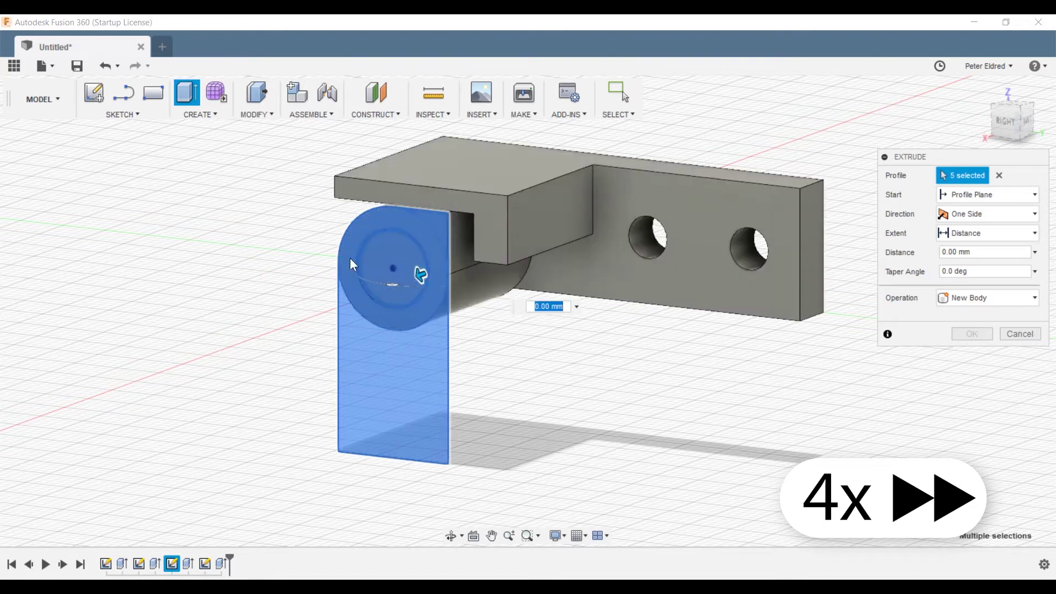
# Extrude the selected leg profiles 10 mm, starting from a face of the sleeve
pyautogui.click(990, 235)
pyautogui.click(987, 195)
pyautogui.click(973, 242)
pyautogui.click(490, 264)
pyautogui.click(968, 233)
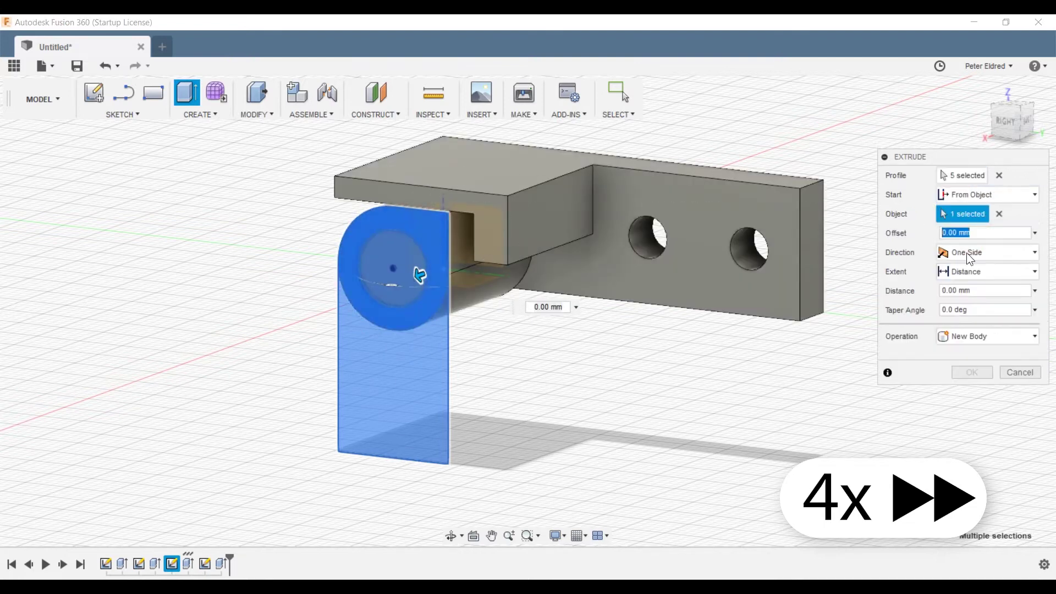
pyautogui.write('10')
pyautogui.press('Return')
pyautogui.moveTo(151, 285)
pyautogui.keyDown('shift'); pyautogui.mouseDown(button='middle')
pyautogui.moveTo(276, 228)
pyautogui.moveTo(136, 267)
pyautogui.moveTo(134, 289)
pyautogui.moveTo(174, 273)
pyautogui.moveTo(165, 288)
pyautogui.mouseUp(button='middle'); pyautogui.keyUp('shift')
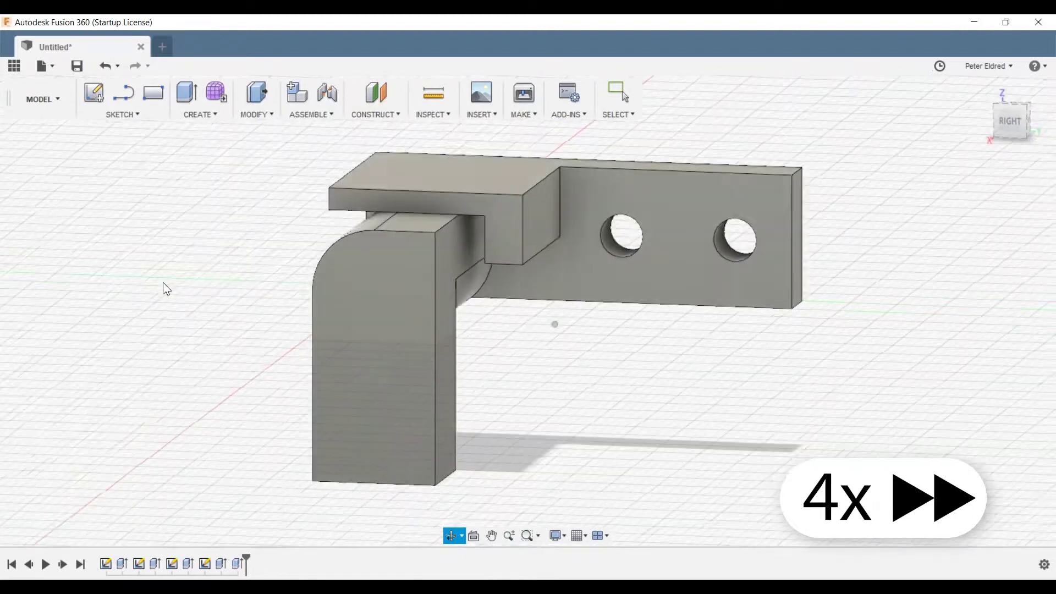
pyautogui.scroll(-1, 539, 358)
pyautogui.keyDown('shift'); pyautogui.moveTo(540, 358); pyautogui.dragTo(523, 346, button='middle'); pyautogui.keyUp('shift')
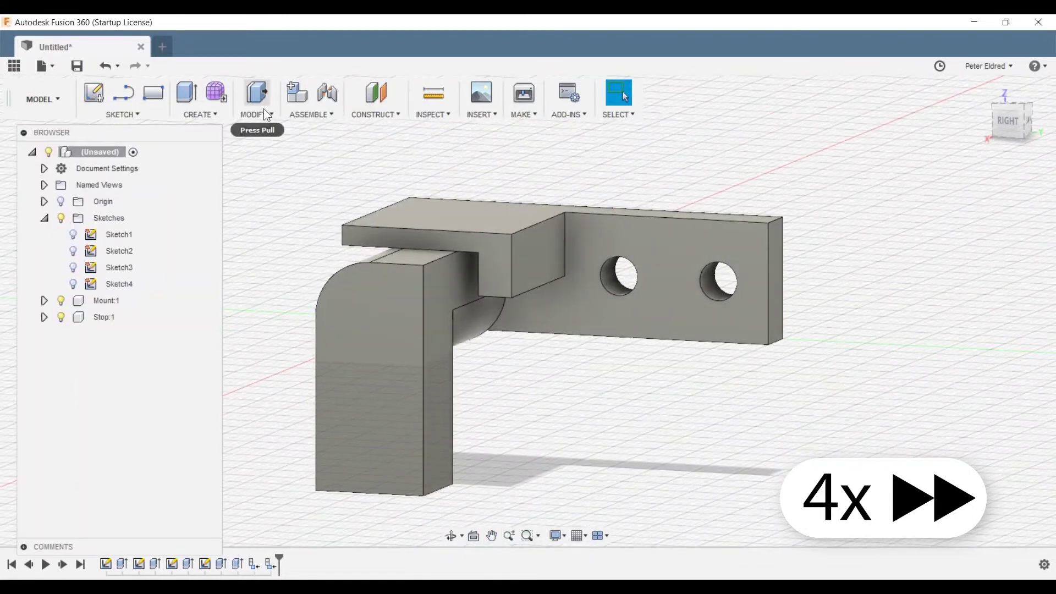
pyautogui.click(264, 114)
pyautogui.click(268, 173)
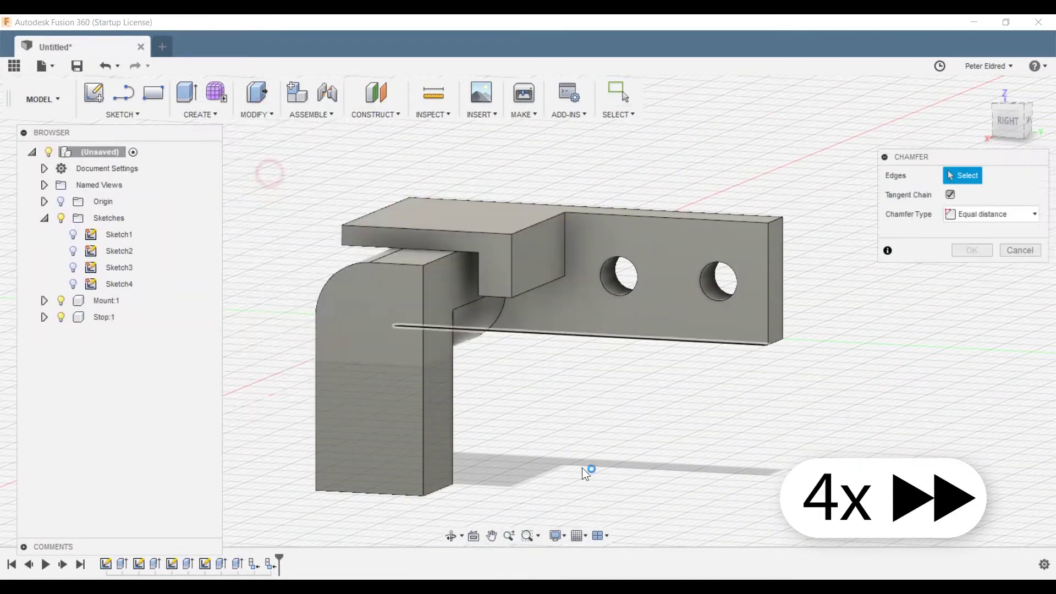
pyautogui.scroll(4, 599, 323)
pyautogui.keyDown('shift'); pyautogui.moveTo(586, 471); pyautogui.dragTo(363, 143, button='middle'); pyautogui.keyUp('shift')
pyautogui.press('Escape')
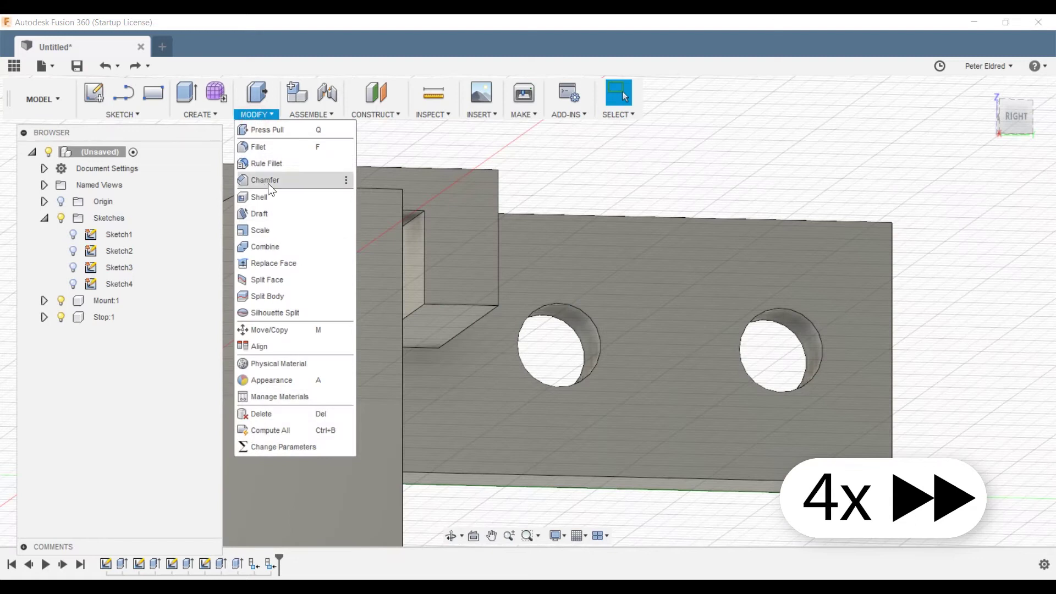
# Chamfer the inner corner edge of the L-shaped stop block by 2 mm
pyautogui.click(268, 184)
pyautogui.click(409, 219)
pyautogui.write('2')
pyautogui.scroll(-2, 495, 275)
pyautogui.keyDown('shift'); pyautogui.moveTo(577, 308); pyautogui.dragTo(621, 352, button='middle'); pyautogui.keyUp('shift')
pyautogui.click(1013, 120)
pyautogui.moveTo(440, 347); pyautogui.dragTo(484, 240, button='middle')
pyautogui.click(973, 268)
# Chamfer the outer edges of the stop arm's leg by 0.5 mm
pyautogui.keyDown('shift'); pyautogui.moveTo(549, 335); pyautogui.dragTo(515, 457, button='middle'); pyautogui.keyUp('shift')
pyautogui.moveTo(495, 352); pyautogui.dragTo(583, 440, button='middle')
pyautogui.click(257, 114)
pyautogui.click(278, 181)
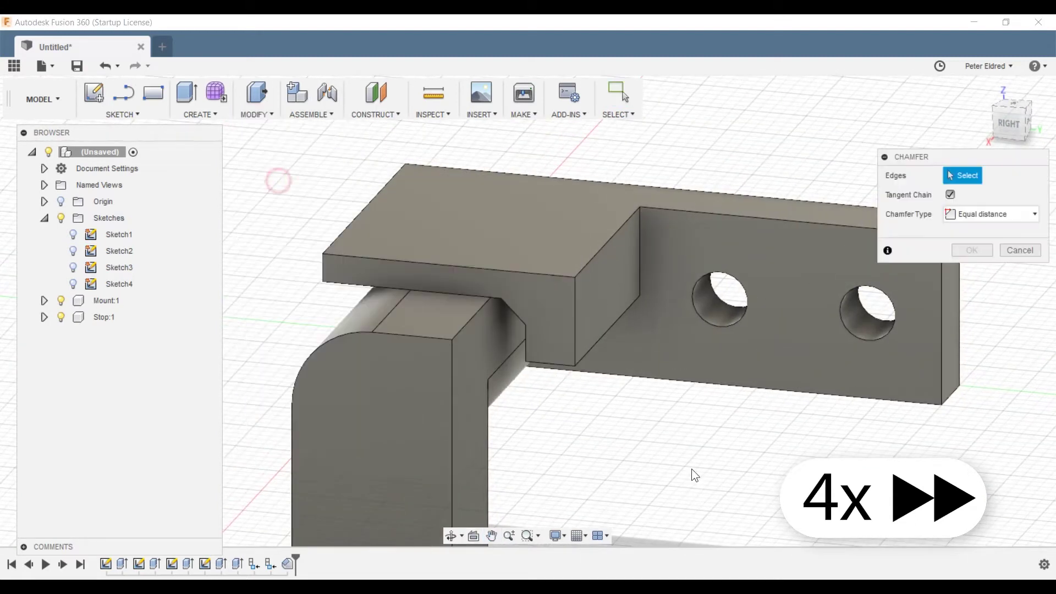
pyautogui.moveTo(692, 469); pyautogui.dragTo(786, 311, button='middle')
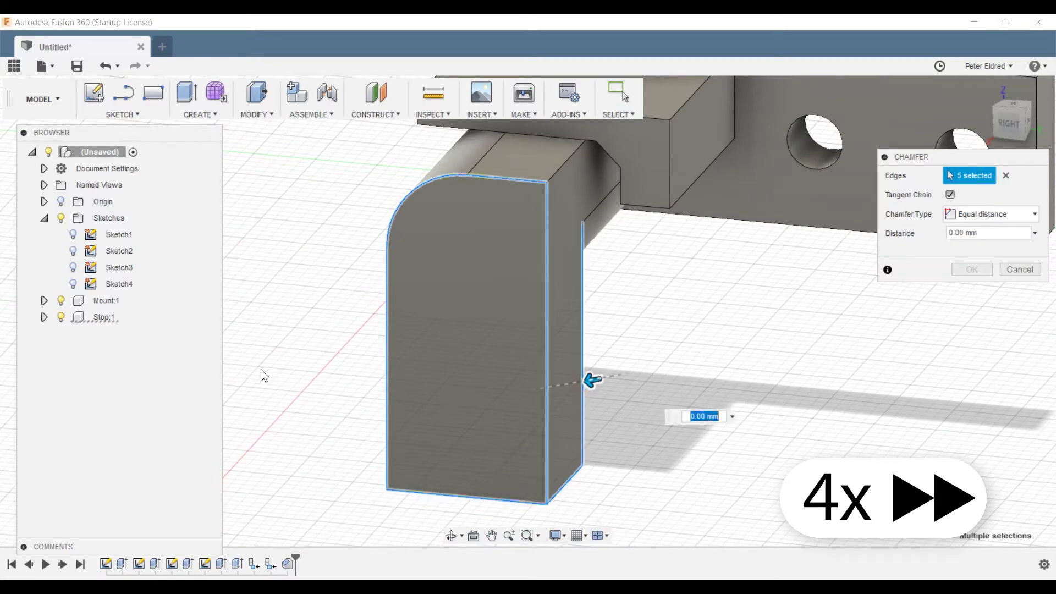
pyautogui.keyDown('shift'); pyautogui.moveTo(263, 377); pyautogui.dragTo(550, 428, button='middle'); pyautogui.keyUp('shift')
pyautogui.keyDown('shift'); pyautogui.moveTo(440, 438); pyautogui.dragTo(278, 383, button='middle'); pyautogui.keyUp('shift')
pyautogui.click(733, 372)
pyautogui.write('0.5')
pyautogui.keyDown('shift'); pyautogui.moveTo(632, 383); pyautogui.dragTo(742, 417, button='middle'); pyautogui.keyUp('shift')
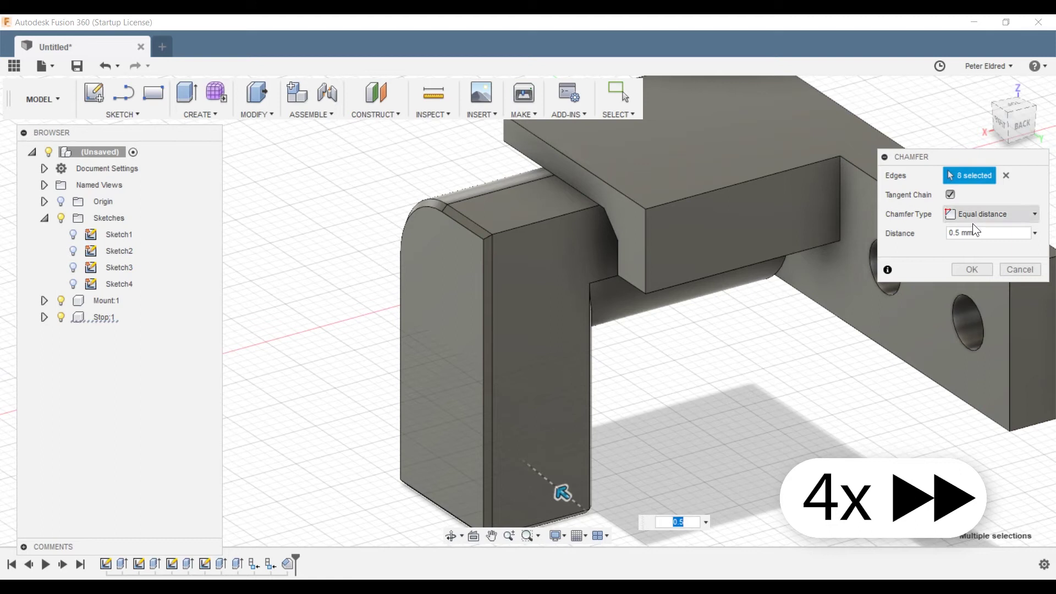
pyautogui.click(558, 223)
pyautogui.click(982, 232)
pyautogui.write('0.5')
pyautogui.press('Return')
# Chamfer the outer edges of the mounting plate and its stop block by 0.5 mm
pyautogui.moveTo(902, 330); pyautogui.dragTo(652, 443, button='middle')
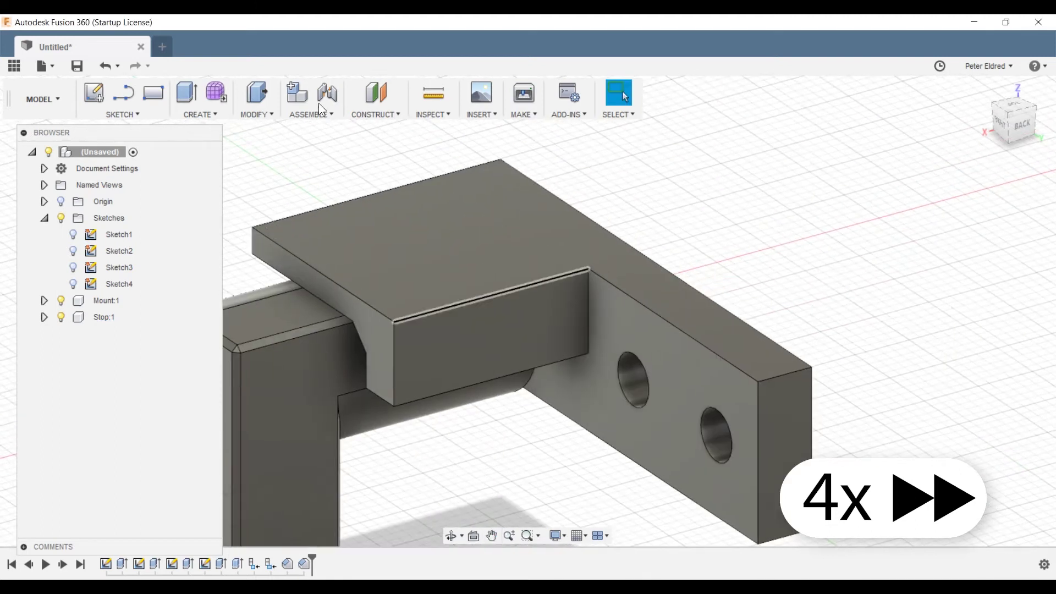
pyautogui.click(271, 176)
pyautogui.click(312, 266)
pyautogui.click(303, 293)
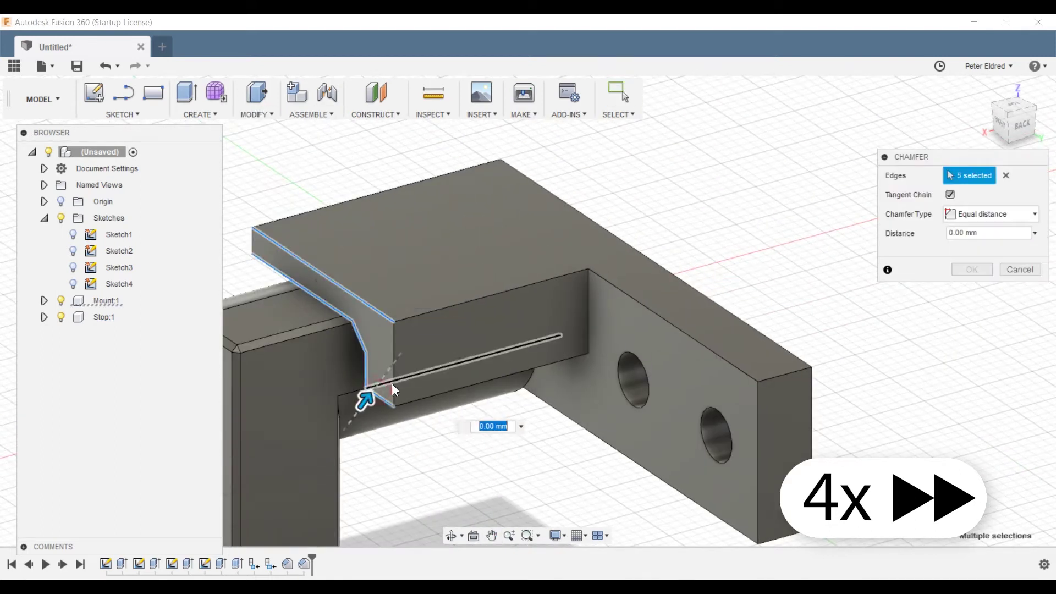
pyautogui.click(724, 525)
pyautogui.keyDown('shift'); pyautogui.moveTo(723, 526); pyautogui.dragTo(361, 378, button='middle'); pyautogui.keyUp('shift')
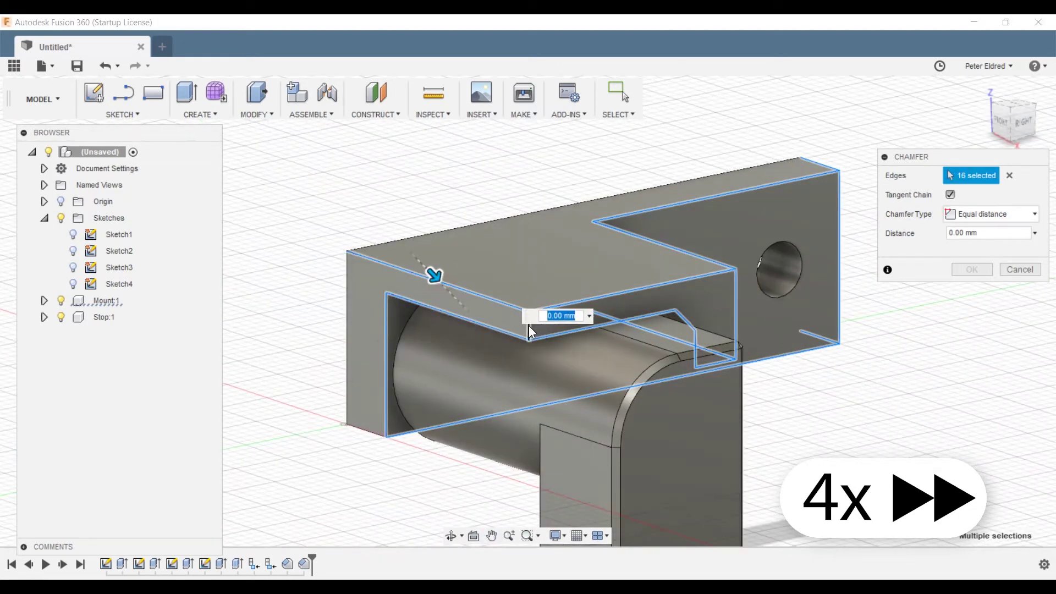
pyautogui.write('0.5')
pyautogui.press('Return')
# Start a sketch on the stop arm's outer face and project the sleeve's circular bore edge, hiding the mount while selecting it
pyautogui.scroll(-2, 827, 372)
pyautogui.moveTo(827, 373); pyautogui.dragTo(722, 295, button='middle')
pyautogui.keyDown('shift'); pyautogui.moveTo(735, 396); pyautogui.dragTo(622, 393, button='middle'); pyautogui.keyUp('shift')
pyautogui.click(94, 92)
pyautogui.click(416, 330)
pyautogui.scroll(2, 557, 269)
pyautogui.moveTo(557, 269)
pyautogui.keyDown('shift'); pyautogui.mouseDown(button='middle')
pyautogui.moveTo(704, 368)
pyautogui.moveTo(781, 336)
pyautogui.mouseUp(button='middle'); pyautogui.keyUp('shift')
pyautogui.moveTo(632, 302); pyautogui.dragTo(518, 291, button='middle')
pyautogui.click(61, 317)
pyautogui.press('p')
pyautogui.click(633, 335)
pyautogui.click(60, 317)
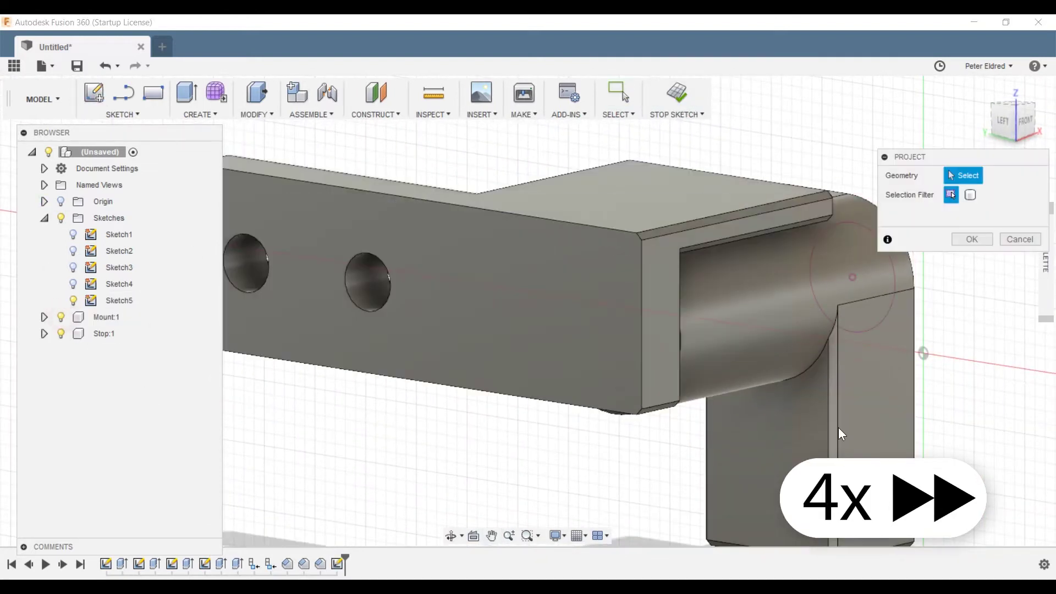
# Sketch a 3.5 mm diameter circle concentric with the projected bore circle
pyautogui.keyDown('shift'); pyautogui.moveTo(839, 434); pyautogui.dragTo(920, 270, button='middle'); pyautogui.keyUp('shift')
pyautogui.click(1012, 120)
pyautogui.press('c')
pyautogui.click(532, 325)
pyautogui.write('3.5')
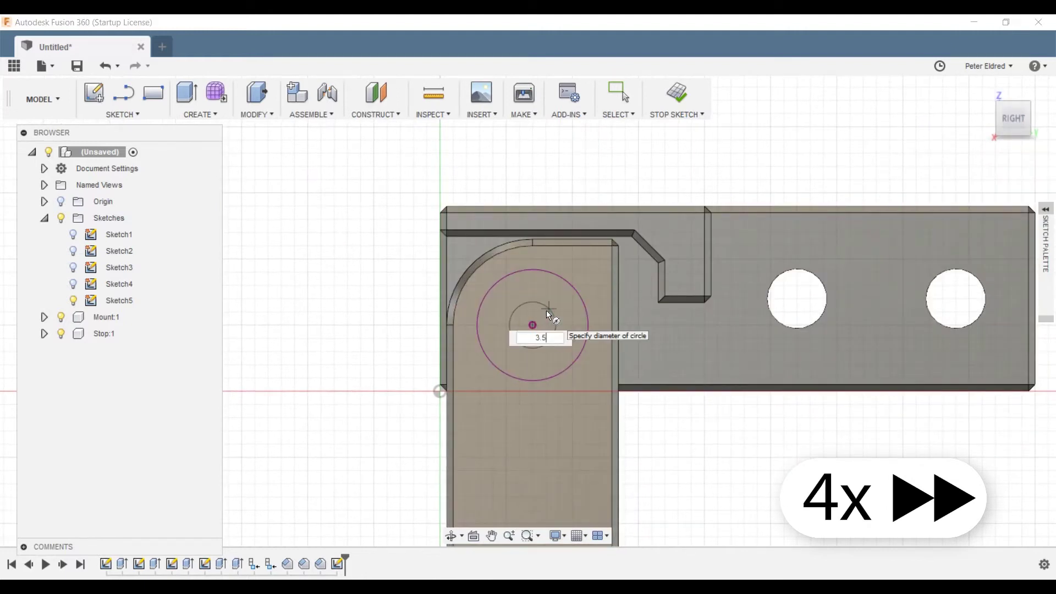
pyautogui.keyDown('shift'); pyautogui.moveTo(322, 355); pyautogui.dragTo(495, 385, button='middle'); pyautogui.keyUp('shift')
# Cut the 3.5 mm circle through the arm and pin up to the mounting plate's back face
pyautogui.press('e')
pyautogui.click(639, 398)
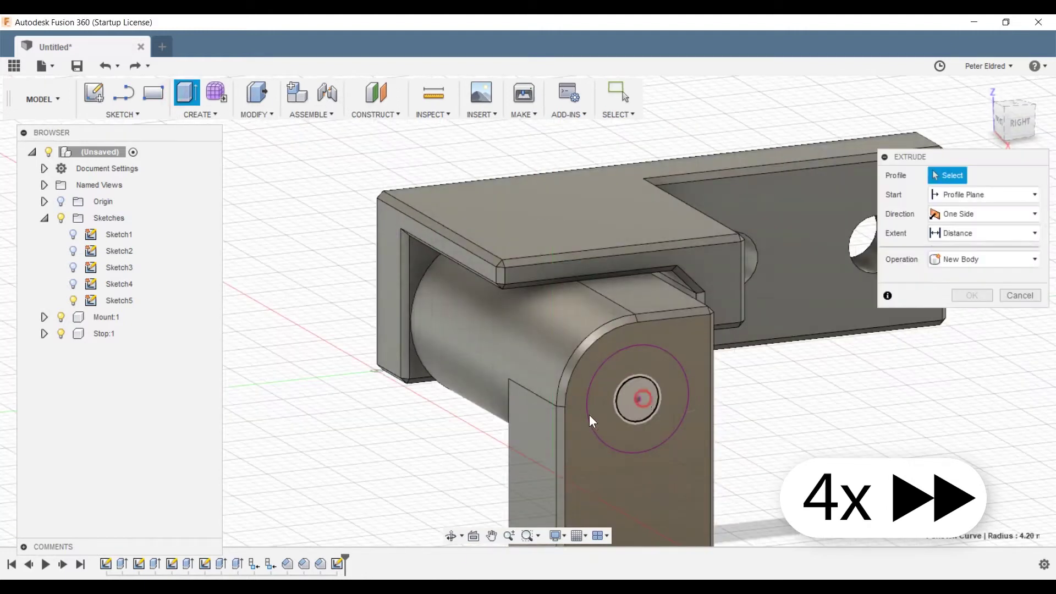
pyautogui.keyDown('shift'); pyautogui.moveTo(589, 418); pyautogui.dragTo(769, 308, button='middle'); pyautogui.keyUp('shift')
pyautogui.click(984, 195)
pyautogui.click(916, 207)
pyautogui.click(987, 233)
pyautogui.click(981, 265)
pyautogui.click(315, 316)
pyautogui.press('Return')
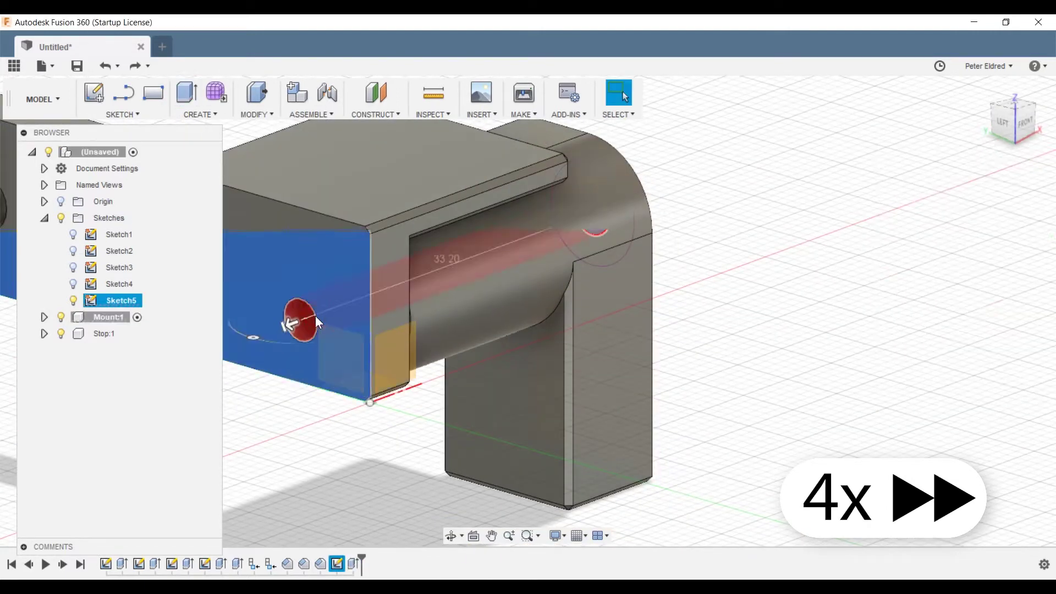
# Chamfer the outer rim of the arm's screw hole by 2.5 mm to countersink it
pyautogui.keyDown('shift'); pyautogui.moveTo(660, 311); pyautogui.dragTo(456, 325, button='middle'); pyautogui.keyUp('shift')
pyautogui.moveTo(457, 325); pyautogui.dragTo(603, 422, button='middle')
pyautogui.click(259, 114)
pyautogui.click(264, 184)
pyautogui.click(578, 311)
pyautogui.write('2.5')
pyautogui.press('Return')
# Chamfer the front rims of both mounting plate holes by 3 mm
pyautogui.click(256, 115)
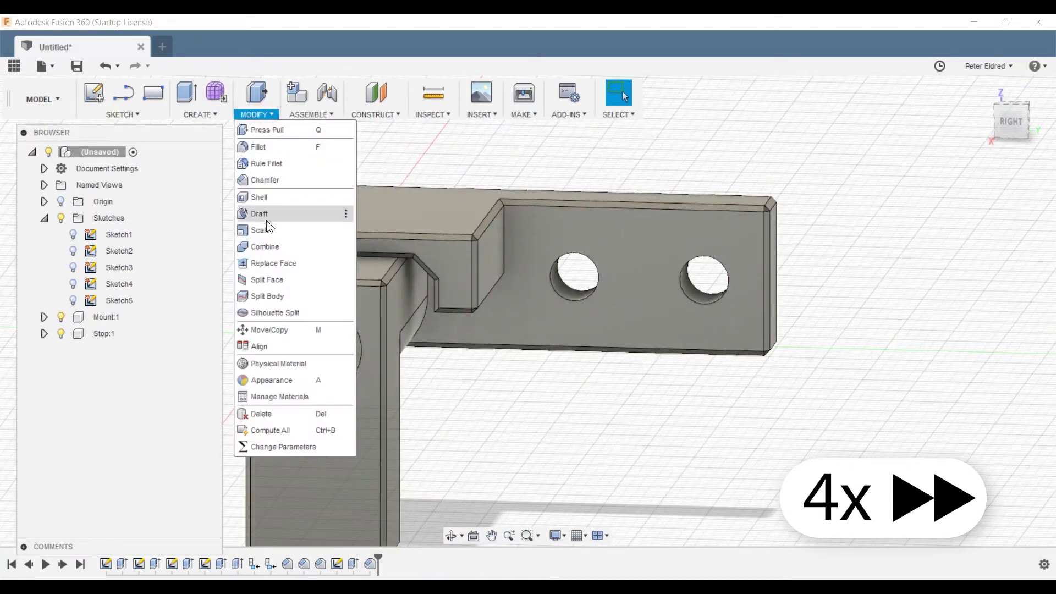
pyautogui.click(265, 181)
pyautogui.click(723, 263)
pyautogui.write('3')
pyautogui.press('Return')
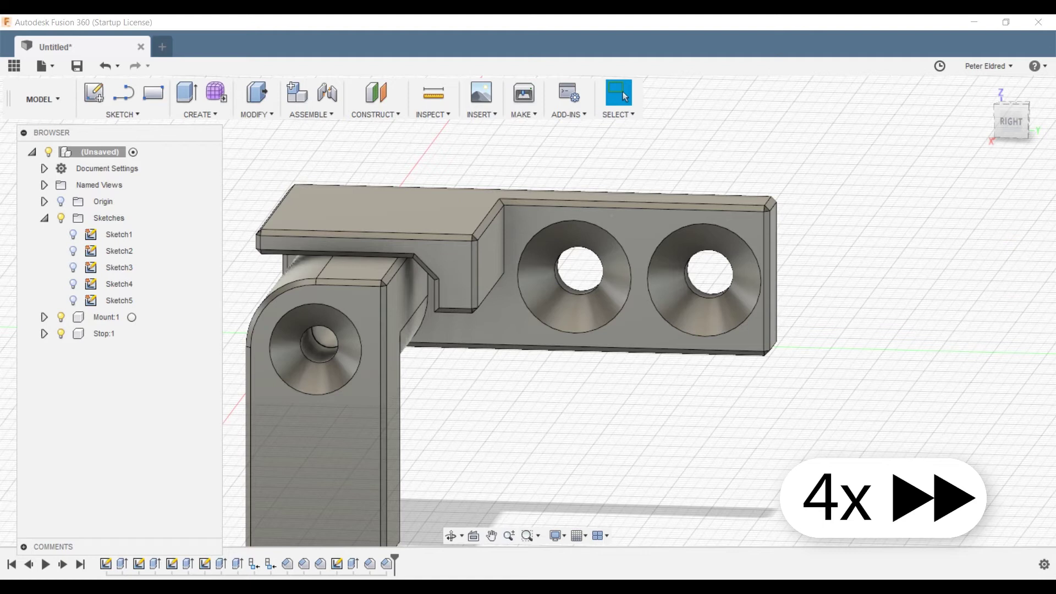
# Mirror the Mount and Stop components across the plane of the mounting plate's back face
pyautogui.scroll(-3, 582, 438)
pyautogui.keyDown('shift'); pyautogui.moveTo(582, 439); pyautogui.dragTo(593, 419, button='middle'); pyautogui.keyUp('shift')
pyautogui.click(220, 116)
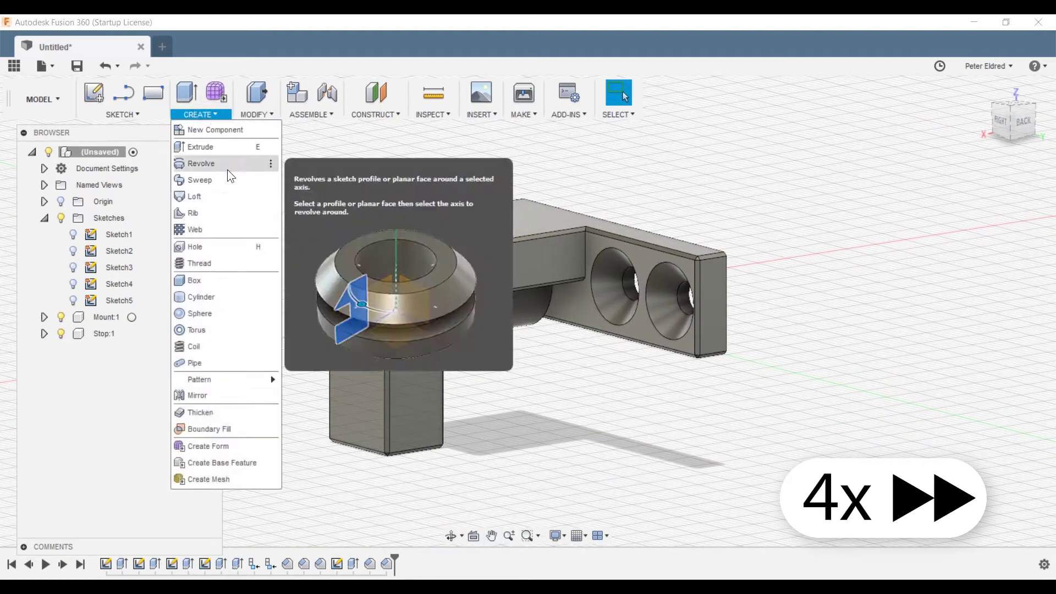
pyautogui.click(201, 395)
pyautogui.click(980, 244)
pyautogui.click(400, 341)
pyautogui.click(570, 279)
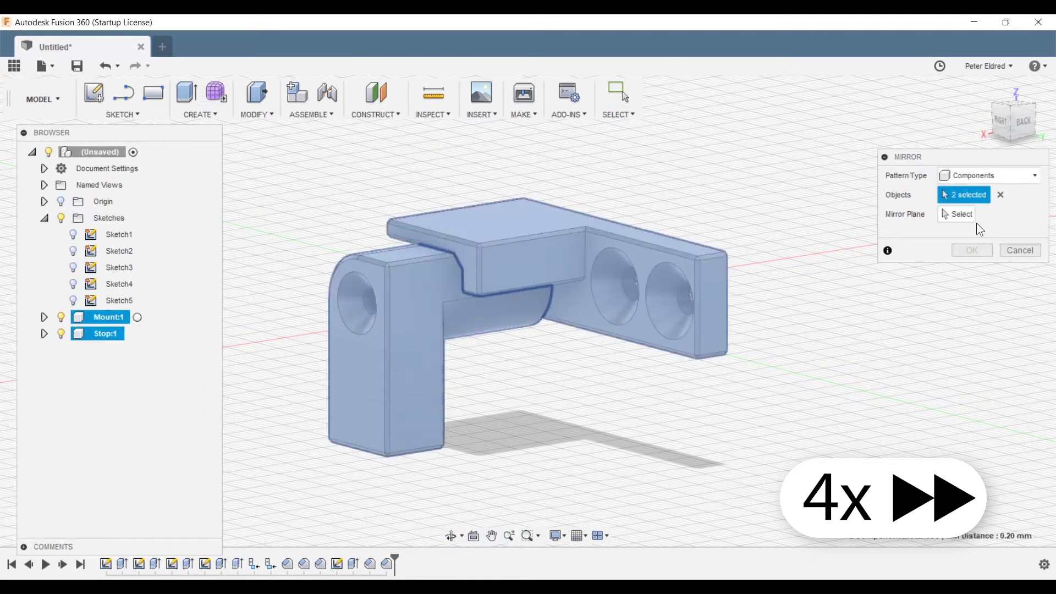
pyautogui.keyDown('shift'); pyautogui.moveTo(515, 381); pyautogui.dragTo(418, 381, button='middle'); pyautogui.keyUp('shift')
pyautogui.click(719, 309)
pyautogui.keyDown('shift'); pyautogui.moveTo(596, 415); pyautogui.dragTo(644, 407, button='middle'); pyautogui.keyUp('shift')
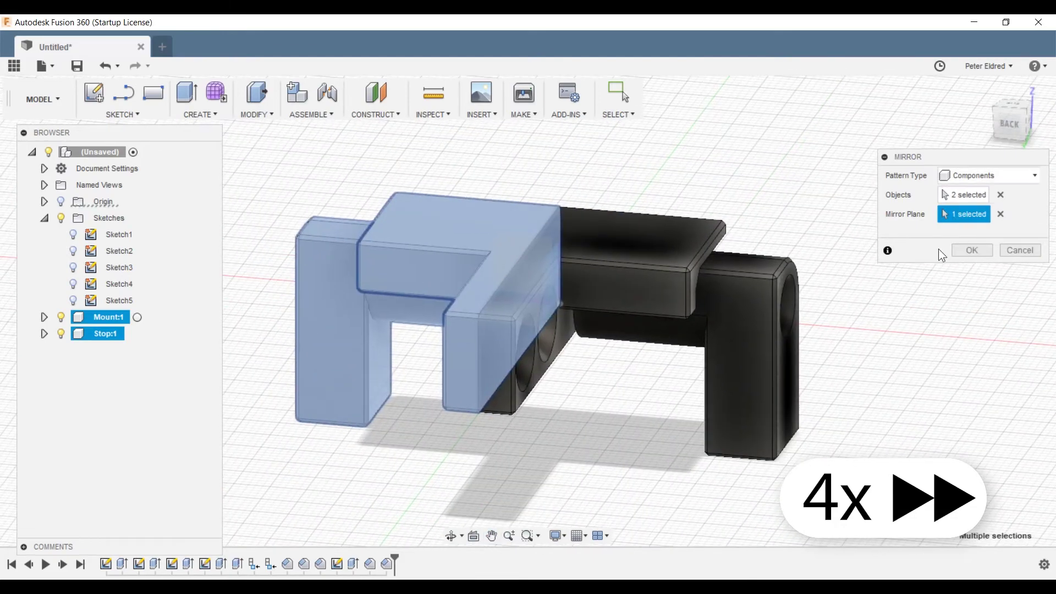
pyautogui.click(969, 250)
# Add an as-built revolute joint between the original stop arm and its mount, centred on the screw hole
pyautogui.keyDown('shift'); pyautogui.moveTo(572, 373); pyautogui.dragTo(621, 369, button='middle'); pyautogui.keyUp('shift')
pyautogui.click(319, 115)
pyautogui.click(322, 163)
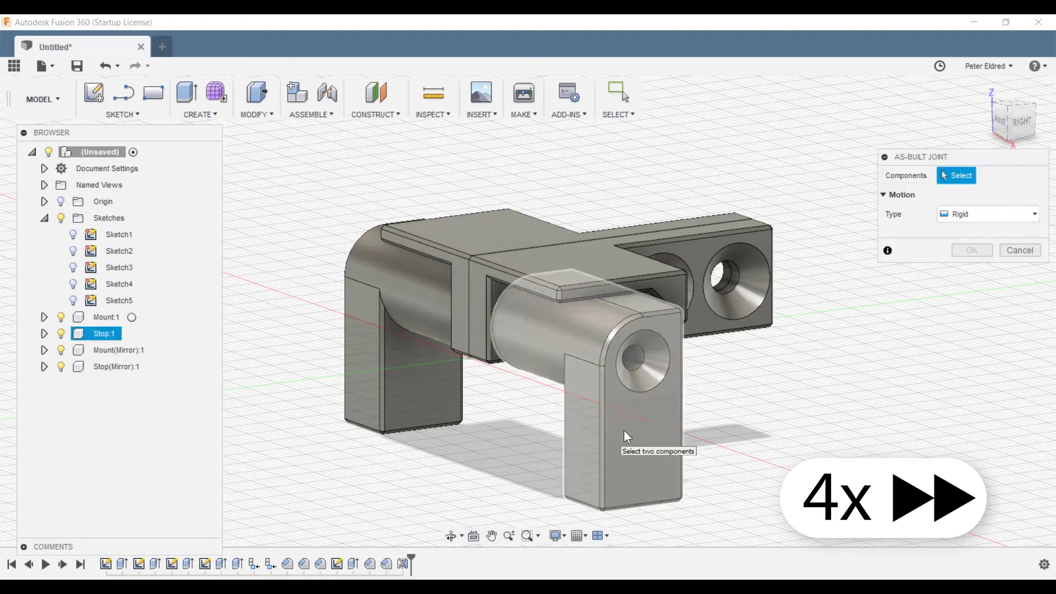
pyautogui.click(990, 214)
pyautogui.click(990, 242)
pyautogui.click(663, 432)
pyautogui.click(633, 267)
pyautogui.click(641, 357)
pyautogui.click(644, 361)
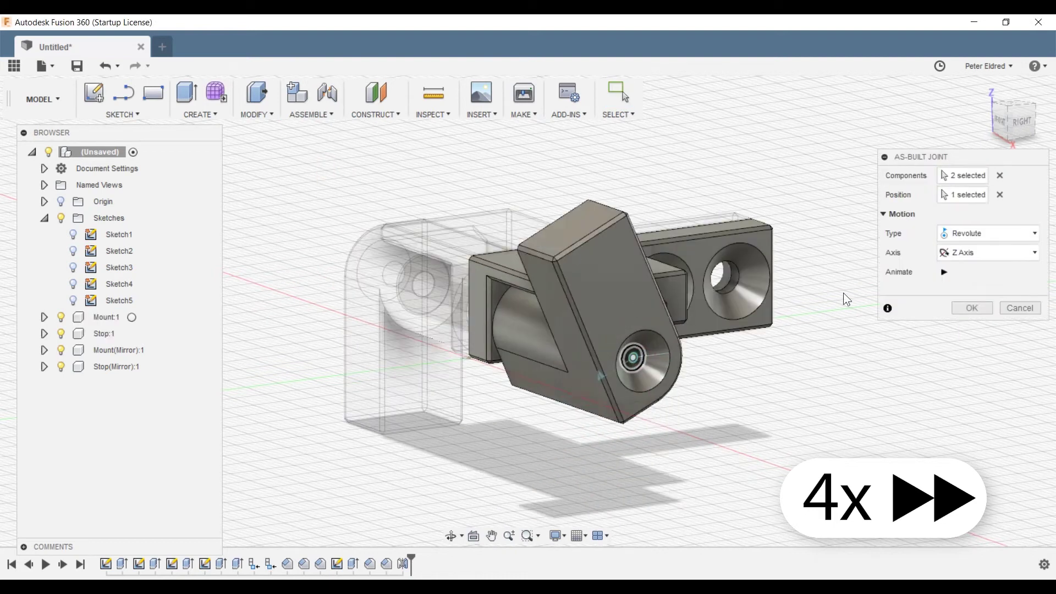
pyautogui.click(972, 306)
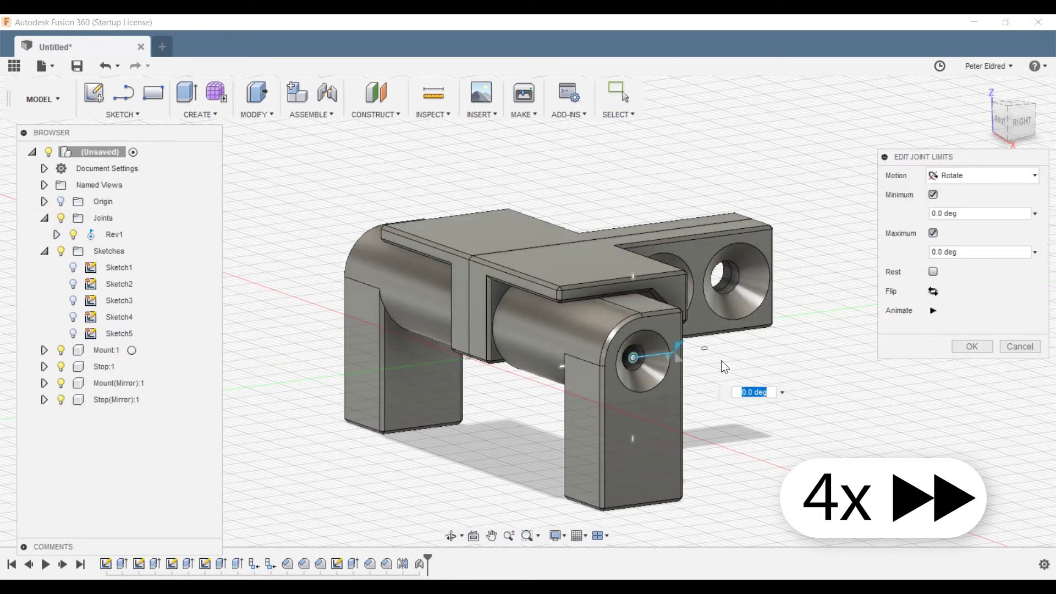
# Limit the revolute joint's rotation with a 0 degree minimum and a maximum set by swinging the arm to its raised position
pyautogui.moveTo(677, 361); pyautogui.dragTo(624, 390)
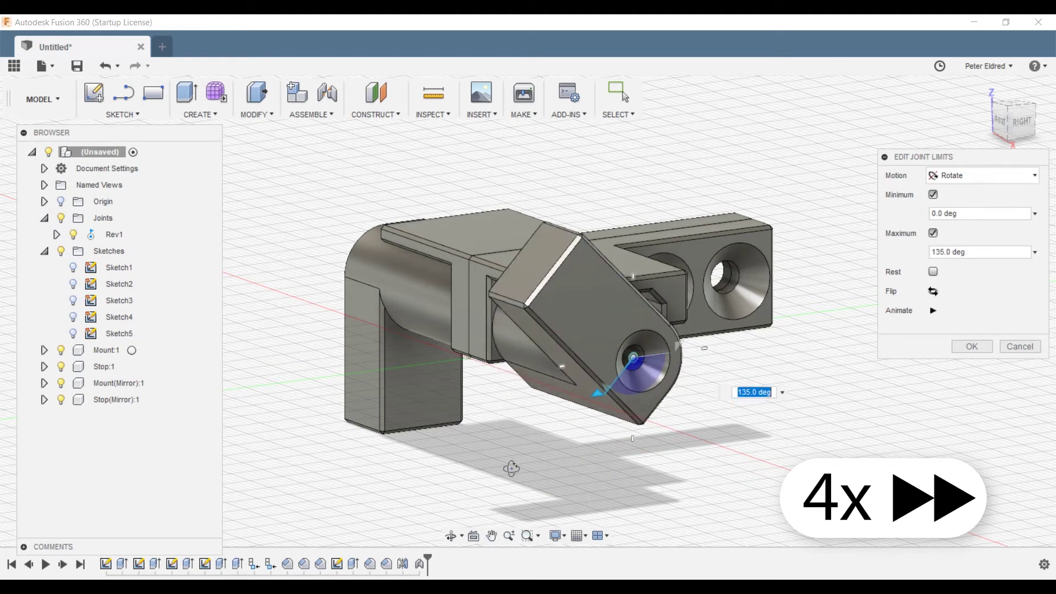
pyautogui.moveTo(512, 469)
pyautogui.keyDown('shift'); pyautogui.mouseDown(button='middle')
pyautogui.moveTo(550, 455)
pyautogui.moveTo(498, 476)
pyautogui.mouseUp(button='middle'); pyautogui.keyUp('shift')
pyautogui.moveTo(505, 420); pyautogui.dragTo(596, 302)
pyautogui.moveTo(791, 446)
pyautogui.keyDown('shift'); pyautogui.mouseDown(button='middle')
pyautogui.moveTo(749, 405)
pyautogui.moveTo(786, 426)
pyautogui.mouseUp(button='middle'); pyautogui.keyUp('shift')
pyautogui.click(971, 346)
# Swing the stop arm about its joint to check its range of motion
pyautogui.click(583, 353)
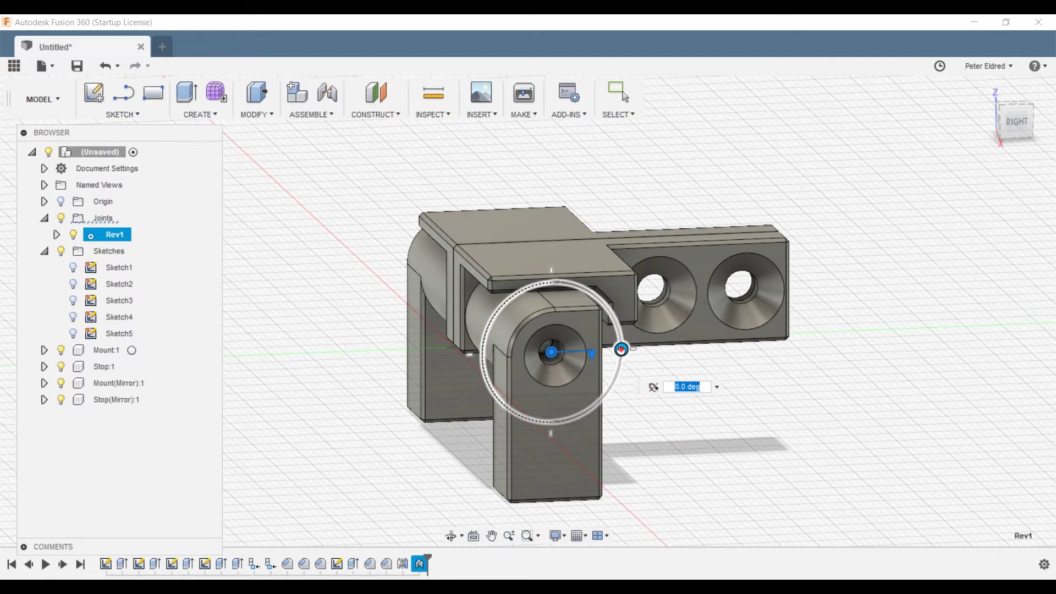
pyautogui.moveTo(544, 411); pyautogui.dragTo(696, 307)
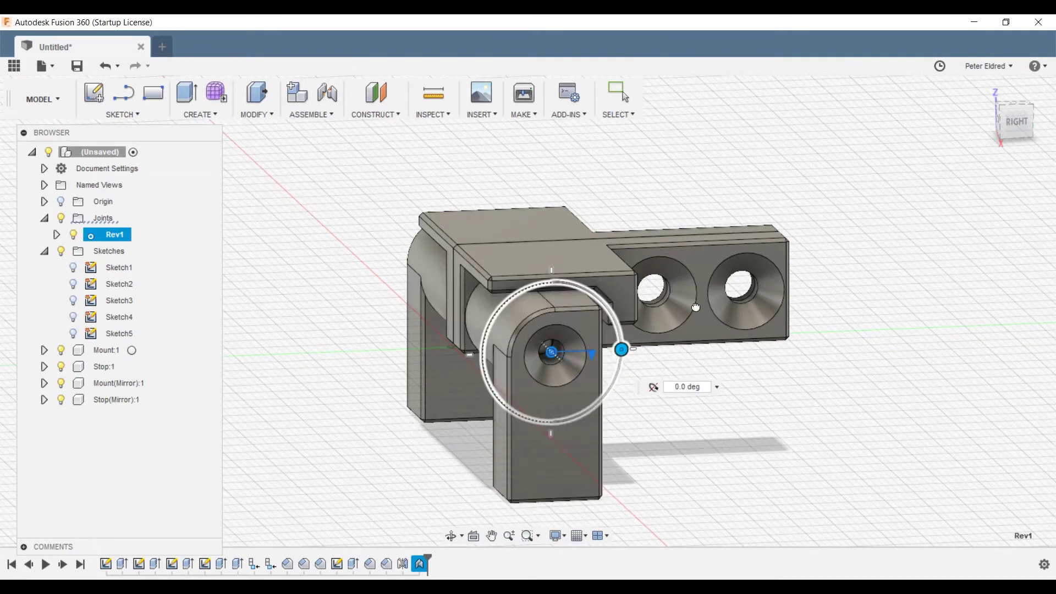
pyautogui.moveTo(537, 380); pyautogui.dragTo(642, 280)
pyautogui.moveTo(559, 380); pyautogui.dragTo(628, 268)
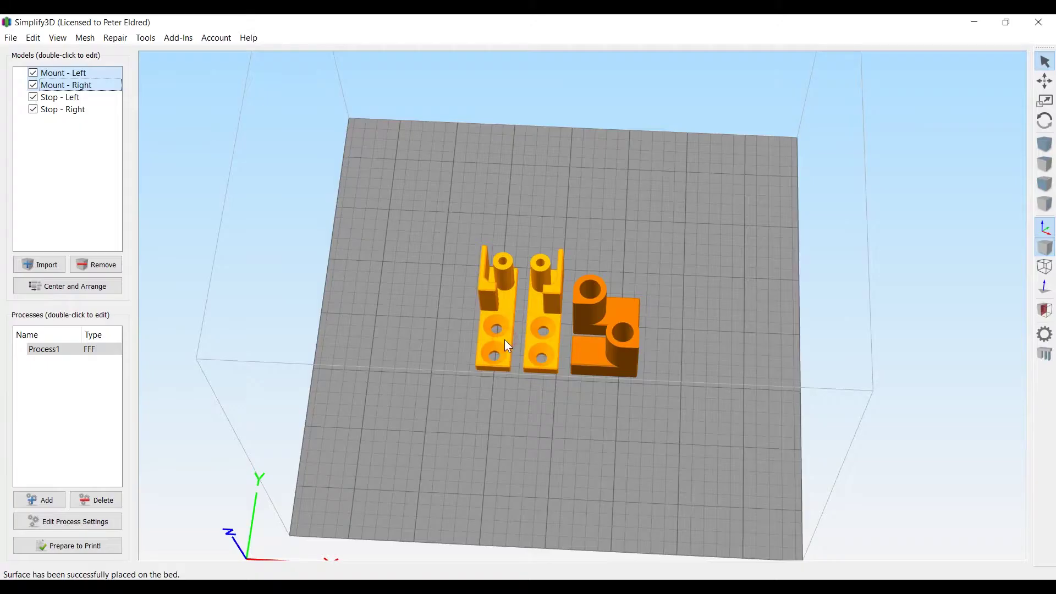
# Switch to Simplify3D and make three copies each of the left and right mount models
pyautogui.hotkey('ctrl', 'd')
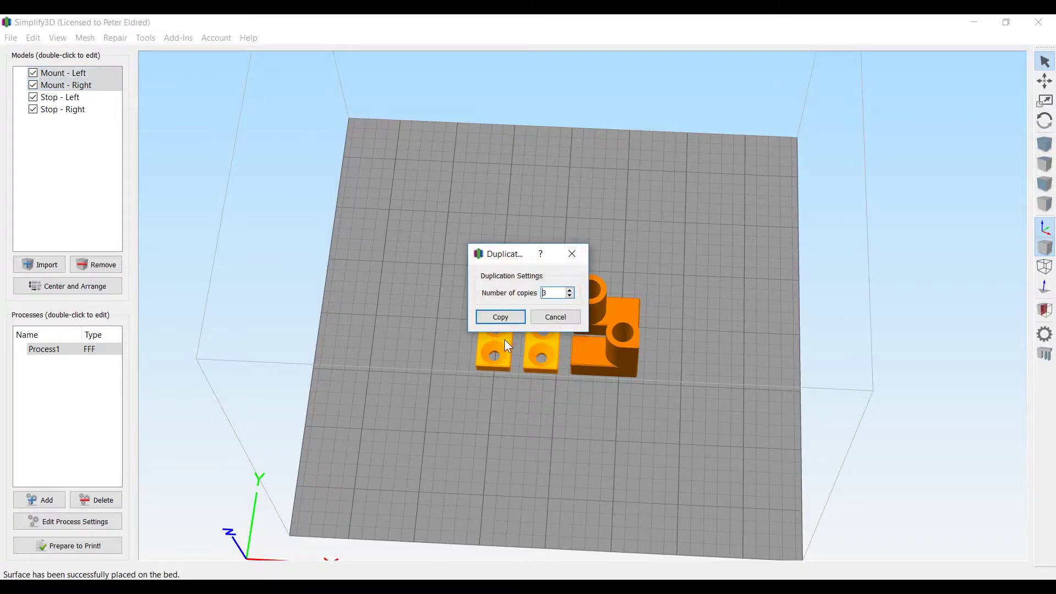
pyautogui.click(510, 318)
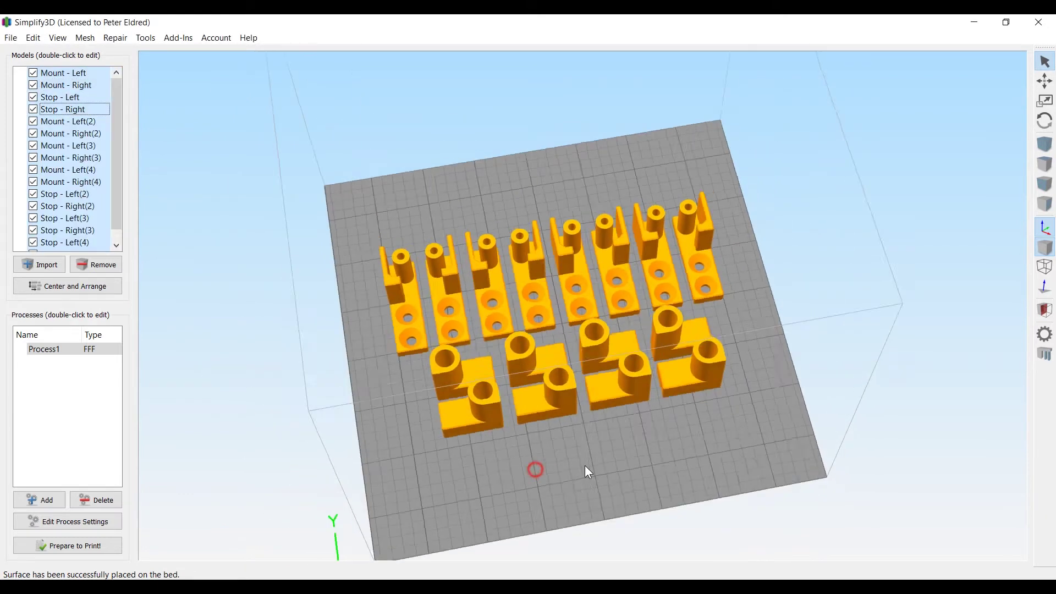
pyautogui.moveTo(588, 470); pyautogui.dragTo(629, 496)
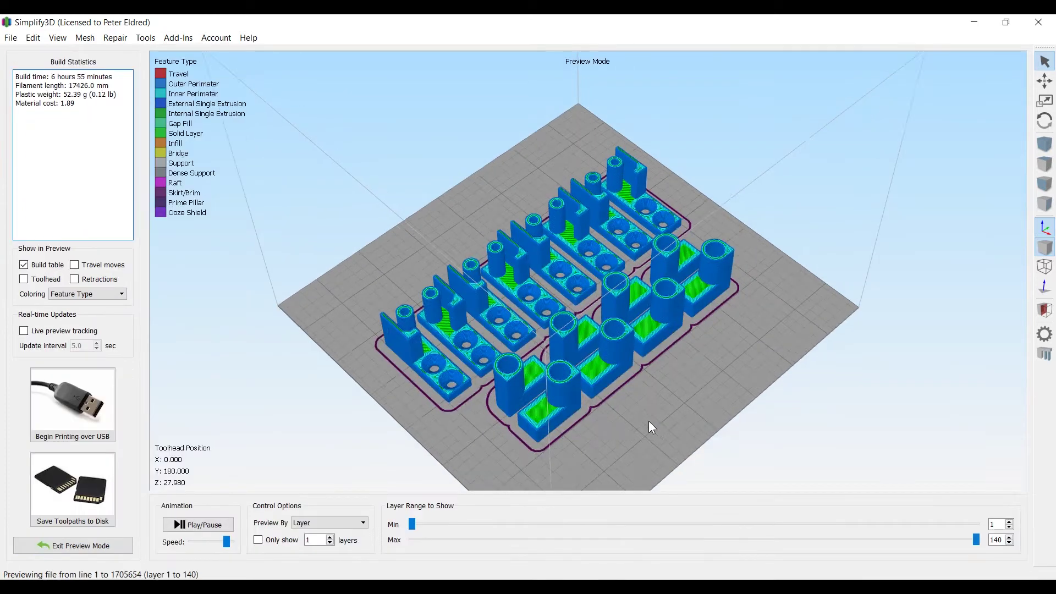
pyautogui.scroll(3, 649, 420)
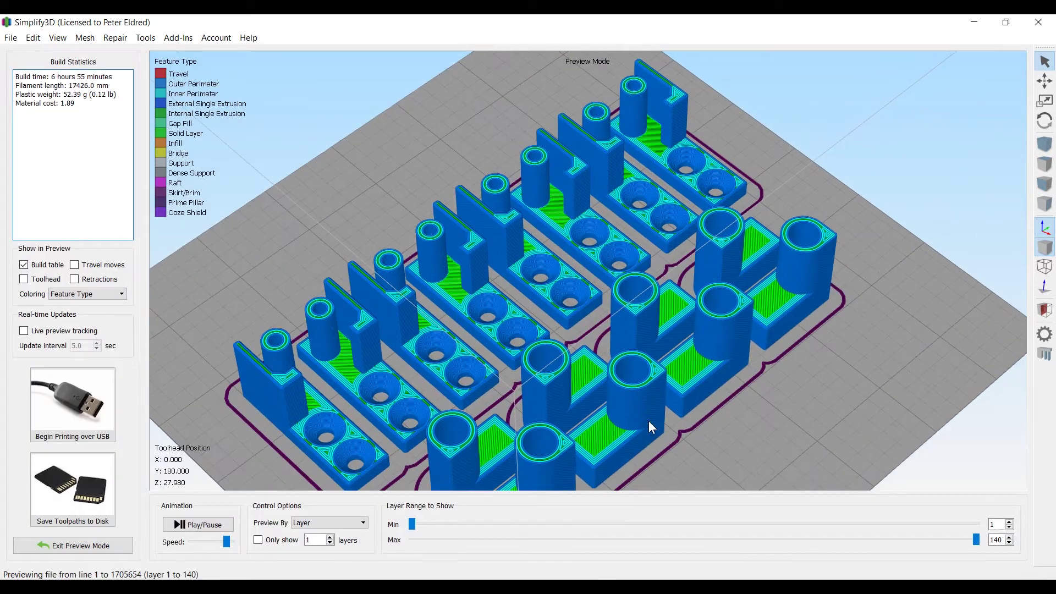